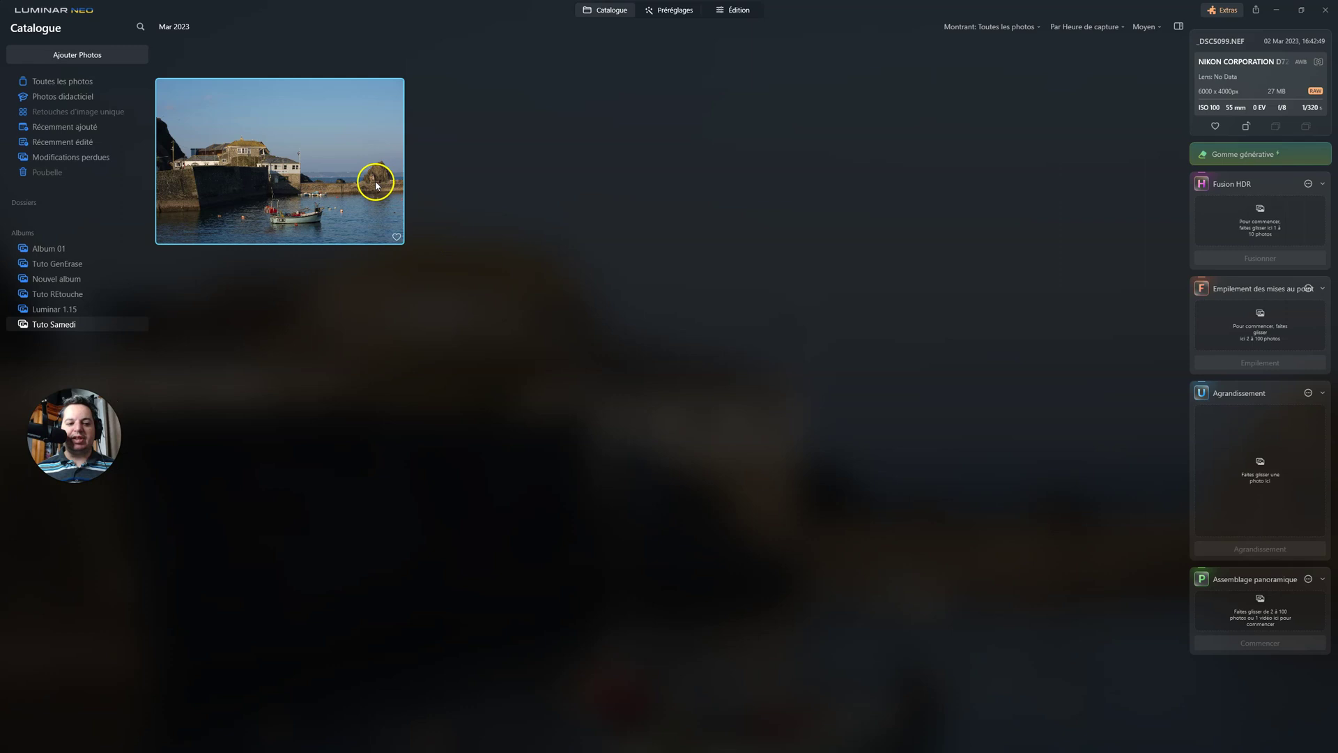
# - Apply the Blue Shift preset from the Harbour Moods Collection to the harbour photo and set its strength to 56
pyautogui.click(676, 10)
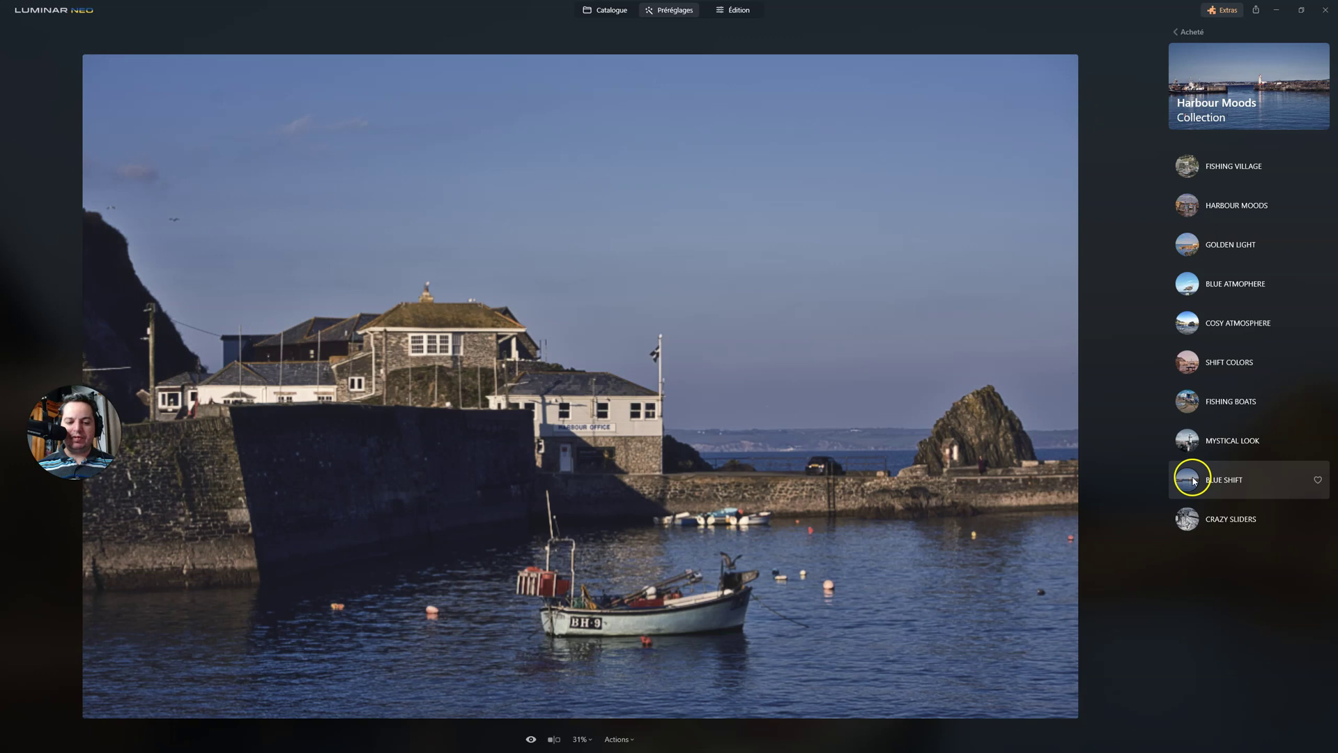
pyautogui.click(1194, 481)
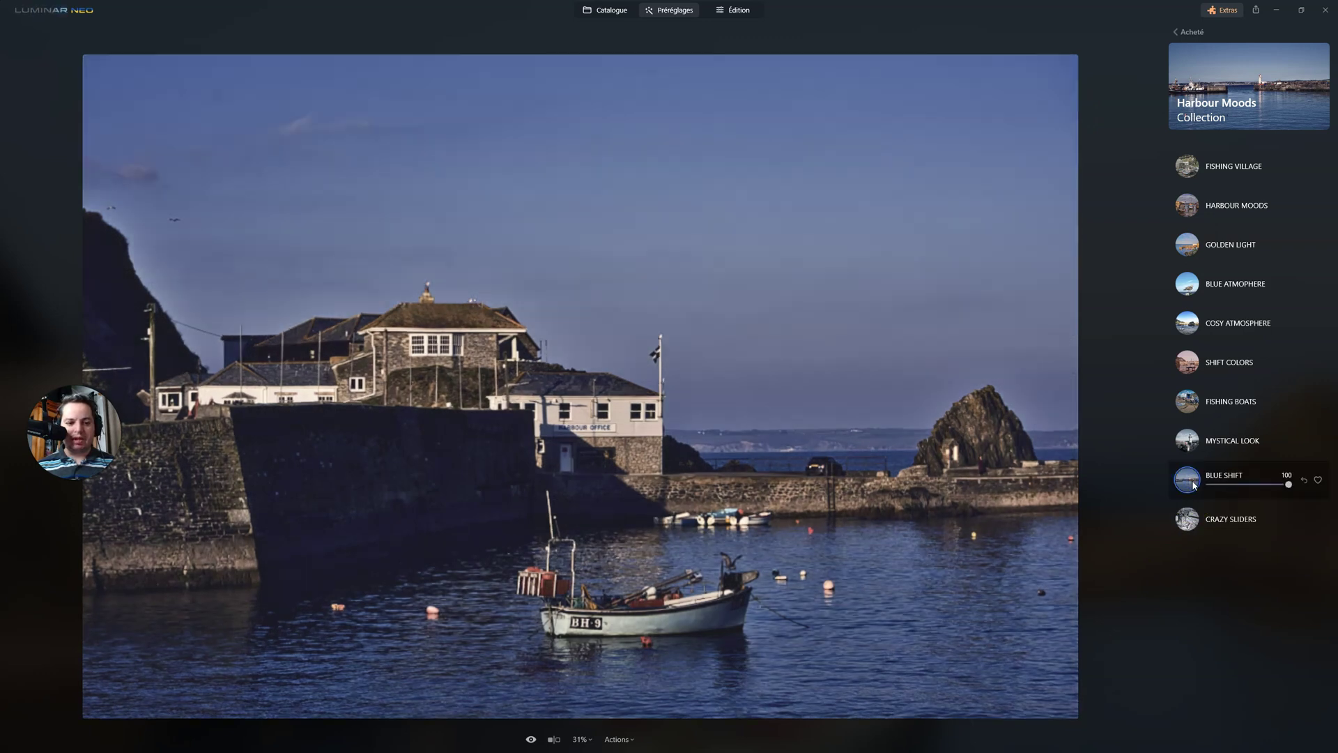
pyautogui.press('\\')
pyautogui.moveTo(144, 389)
pyautogui.mouseDown()
pyautogui.moveTo(418, 389)
pyautogui.moveTo(135, 389)
pyautogui.mouseUp()
pyautogui.click(551, 739)
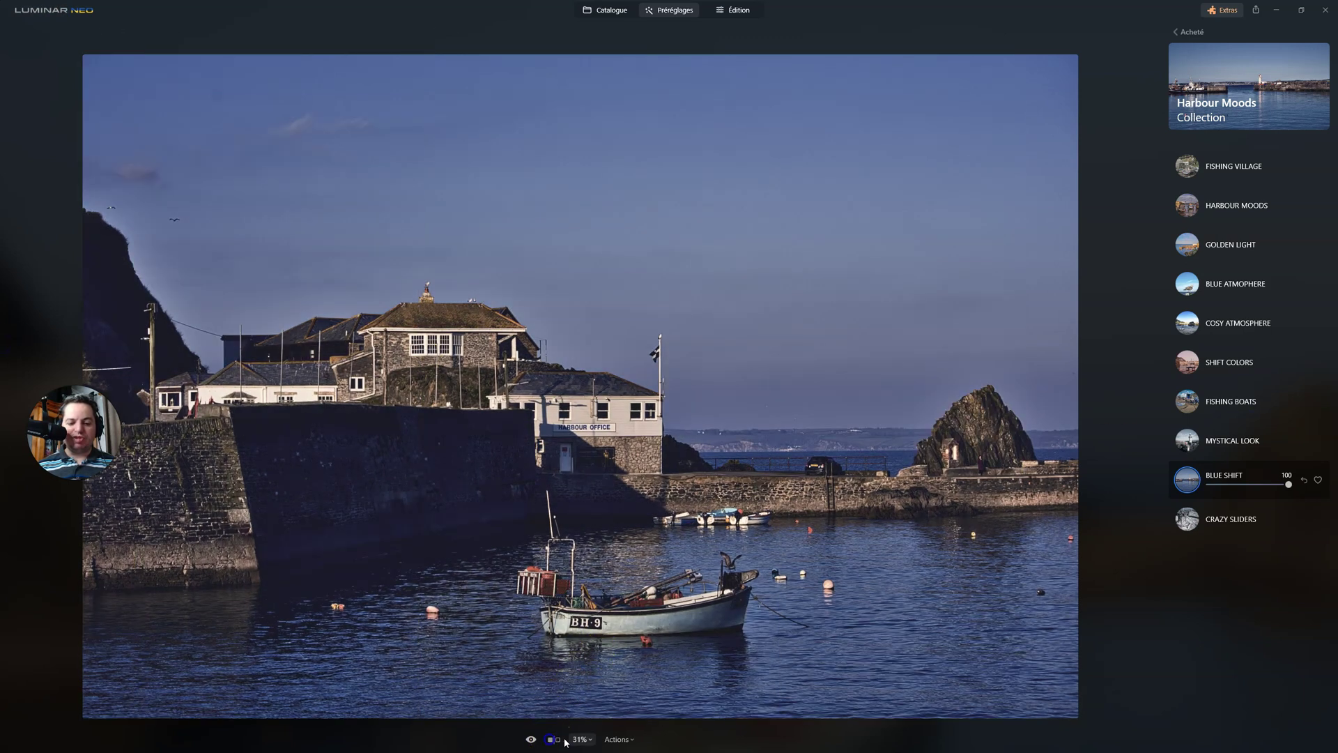
pyautogui.click(1289, 485)
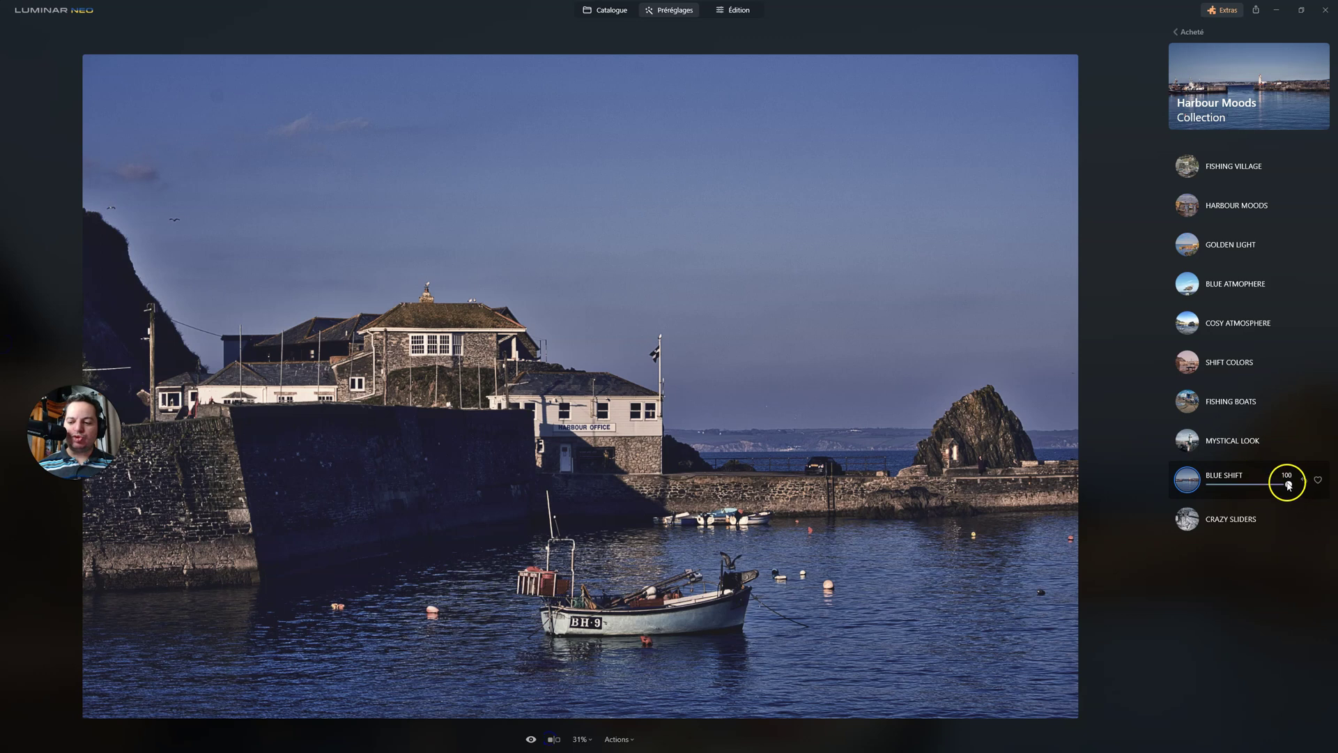
pyautogui.moveTo(1289, 484); pyautogui.dragTo(1243, 486)
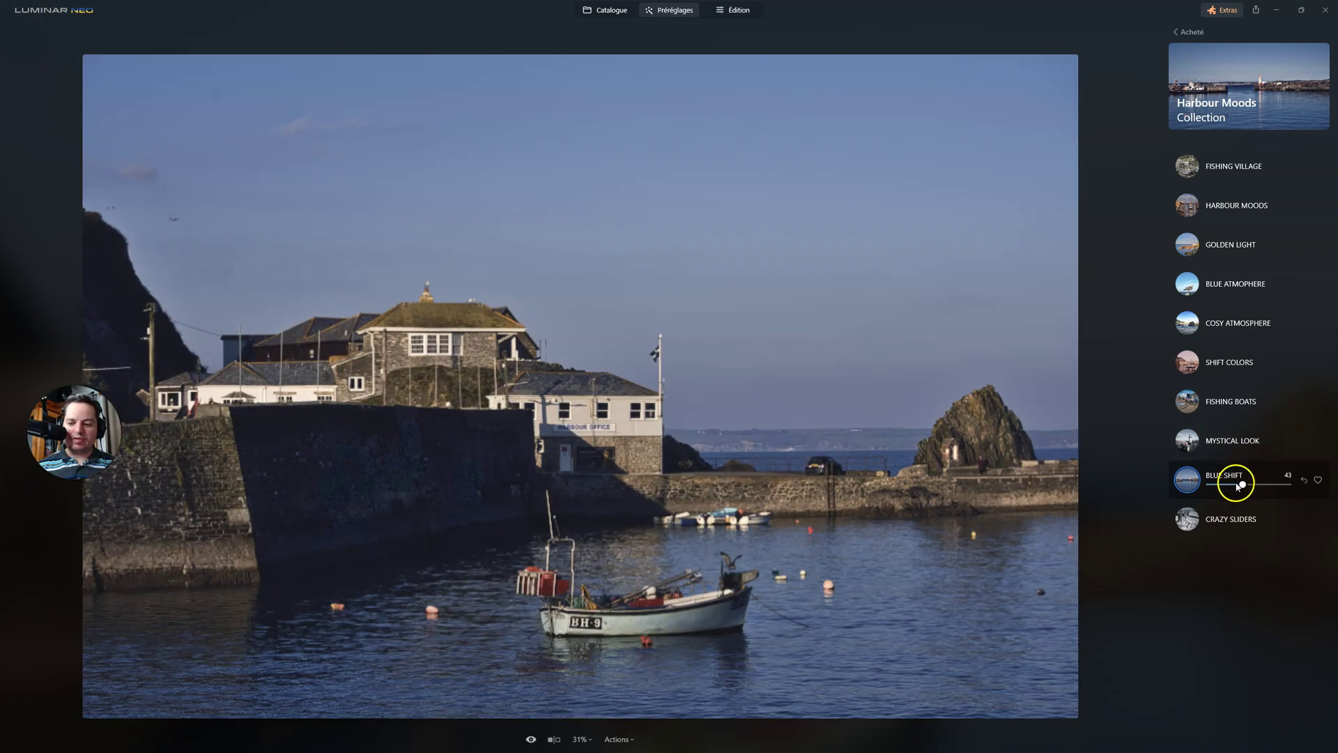
pyautogui.moveTo(1243, 485); pyautogui.dragTo(1255, 484)
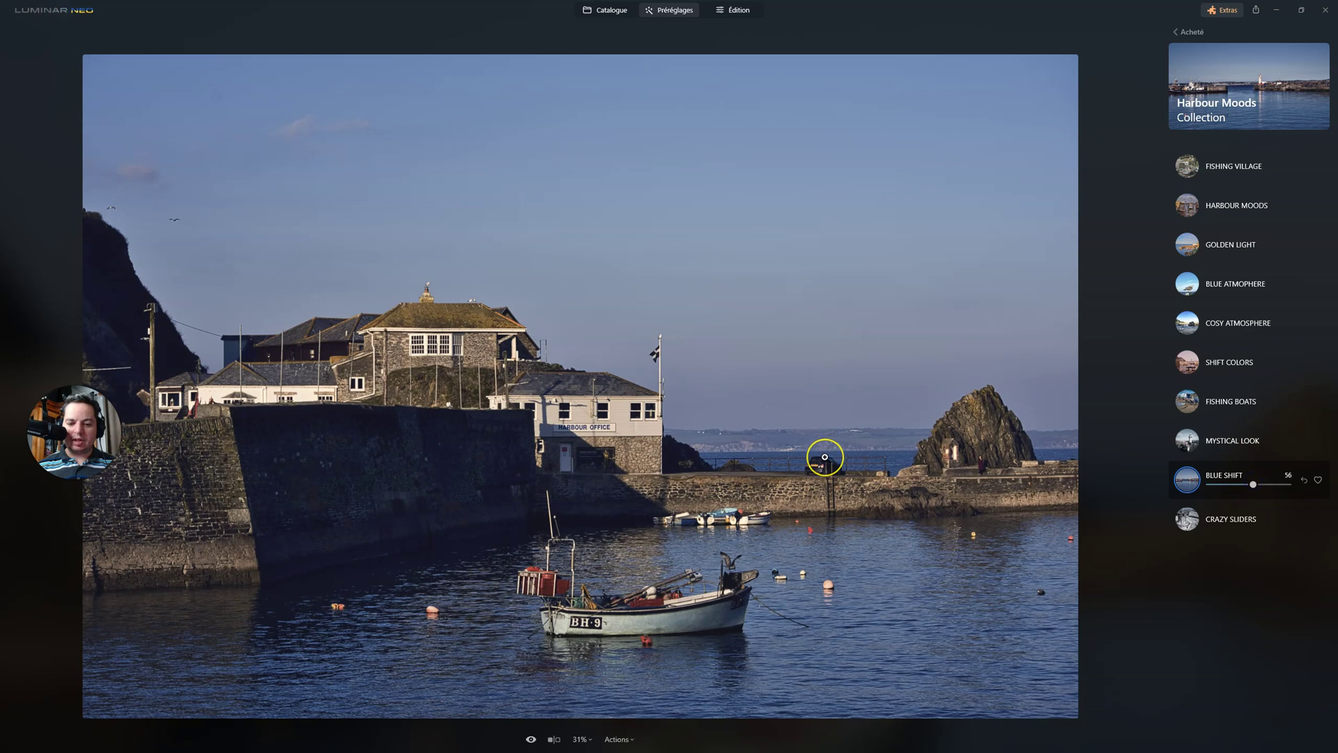
# - Mask the fishing boat, its mast and the buoys beside it with Generative Erase, enlarging the brush to 95, and erase them
pyautogui.click(604, 13)
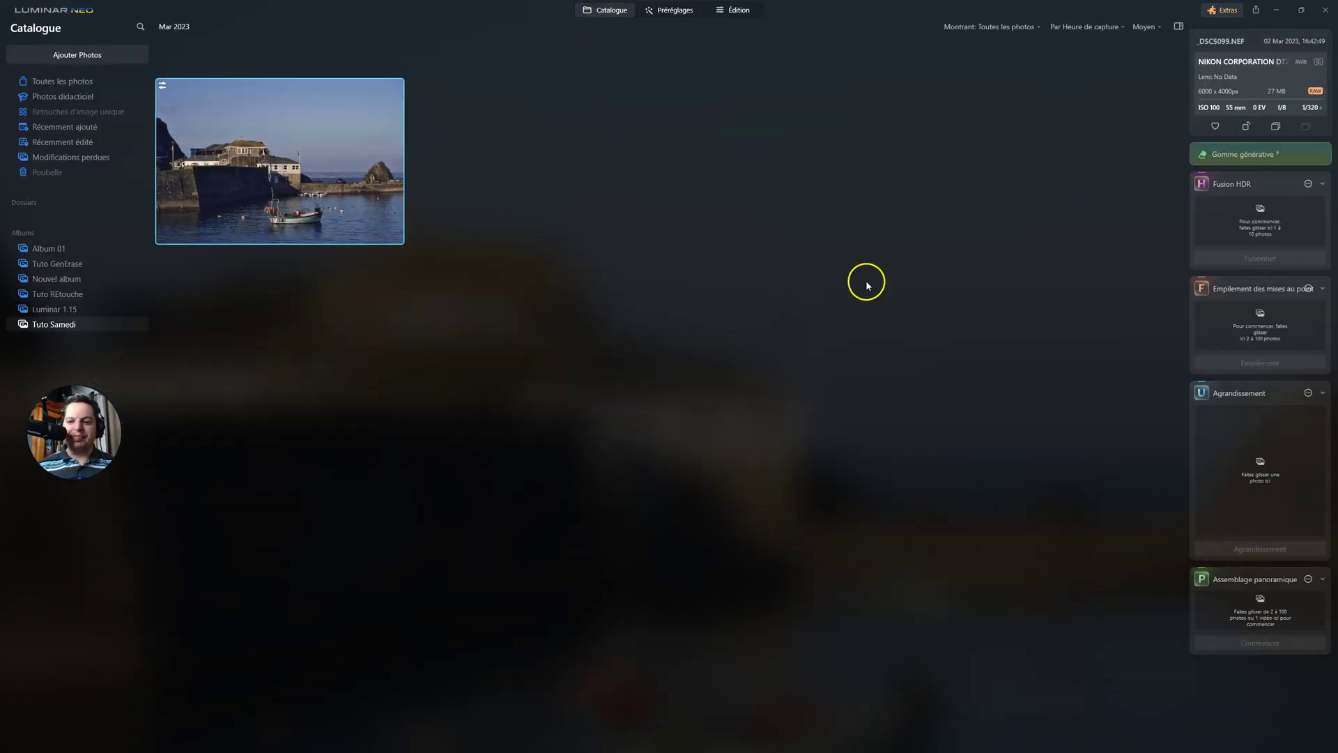
pyautogui.click(1252, 155)
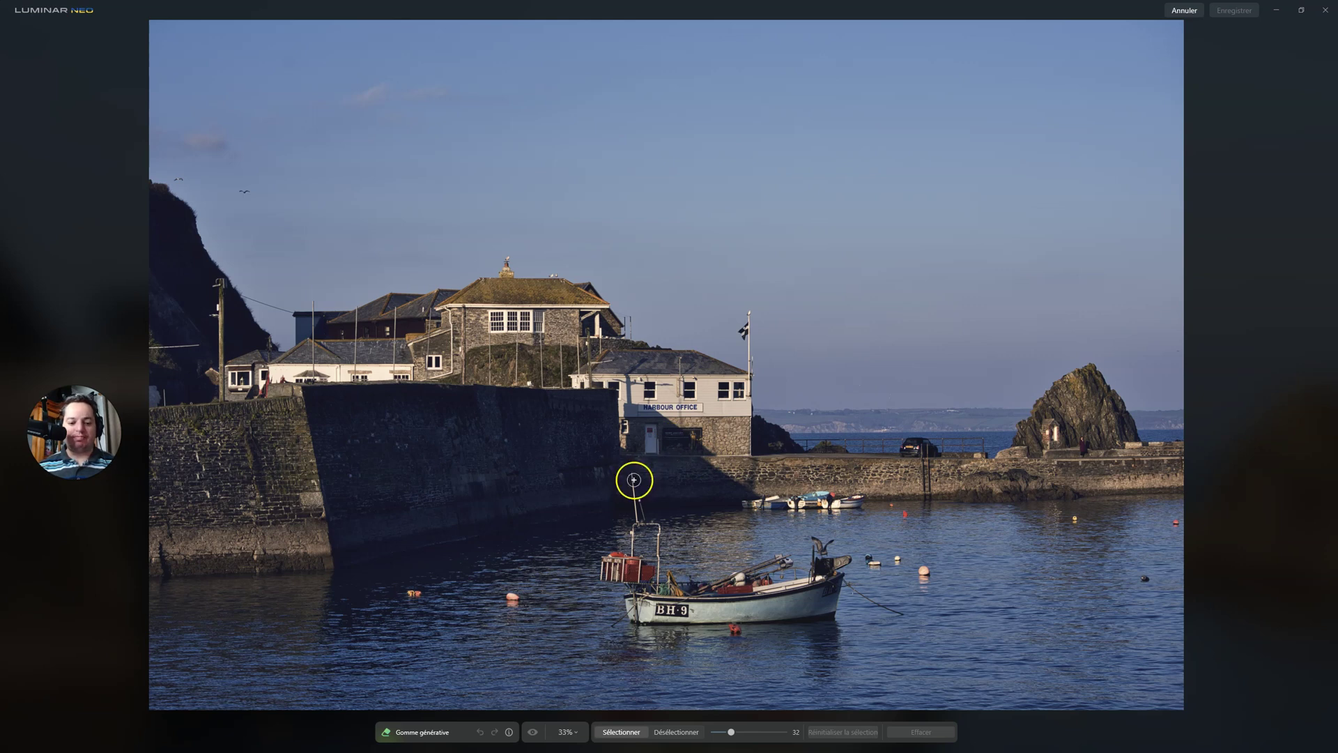
pyautogui.moveTo(634, 475)
pyautogui.mouseDown()
pyautogui.moveTo(637, 523)
pyautogui.moveTo(653, 521)
pyautogui.moveTo(641, 512)
pyautogui.moveTo(619, 567)
pyautogui.moveTo(601, 550)
pyautogui.moveTo(606, 568)
pyautogui.moveTo(629, 550)
pyautogui.moveTo(642, 564)
pyautogui.moveTo(601, 573)
pyautogui.moveTo(647, 604)
pyautogui.moveTo(642, 558)
pyautogui.moveTo(626, 611)
pyautogui.mouseUp()
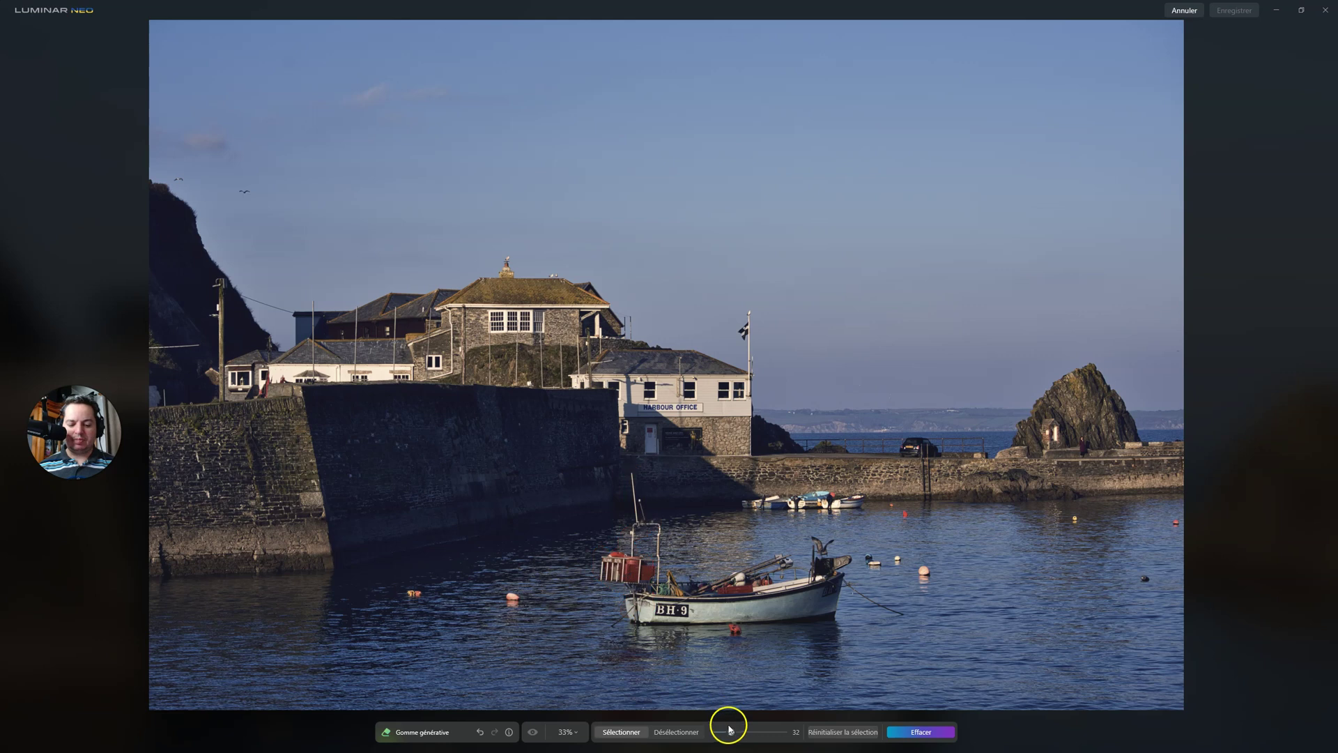
pyautogui.moveTo(731, 732); pyautogui.dragTo(753, 732)
pyautogui.press(']')
pyautogui.press(']')
pyautogui.press(']')
pyautogui.moveTo(638, 610)
pyautogui.mouseDown()
pyautogui.moveTo(999, 603)
pyautogui.moveTo(771, 576)
pyautogui.moveTo(794, 571)
pyautogui.moveTo(922, 579)
pyautogui.moveTo(681, 623)
pyautogui.moveTo(783, 630)
pyautogui.moveTo(642, 634)
pyautogui.moveTo(678, 642)
pyautogui.moveTo(622, 650)
pyautogui.moveTo(876, 649)
pyautogui.moveTo(818, 649)
pyautogui.moveTo(854, 641)
pyautogui.moveTo(782, 668)
pyautogui.moveTo(801, 676)
pyautogui.moveTo(960, 630)
pyautogui.moveTo(883, 624)
pyautogui.mouseUp()
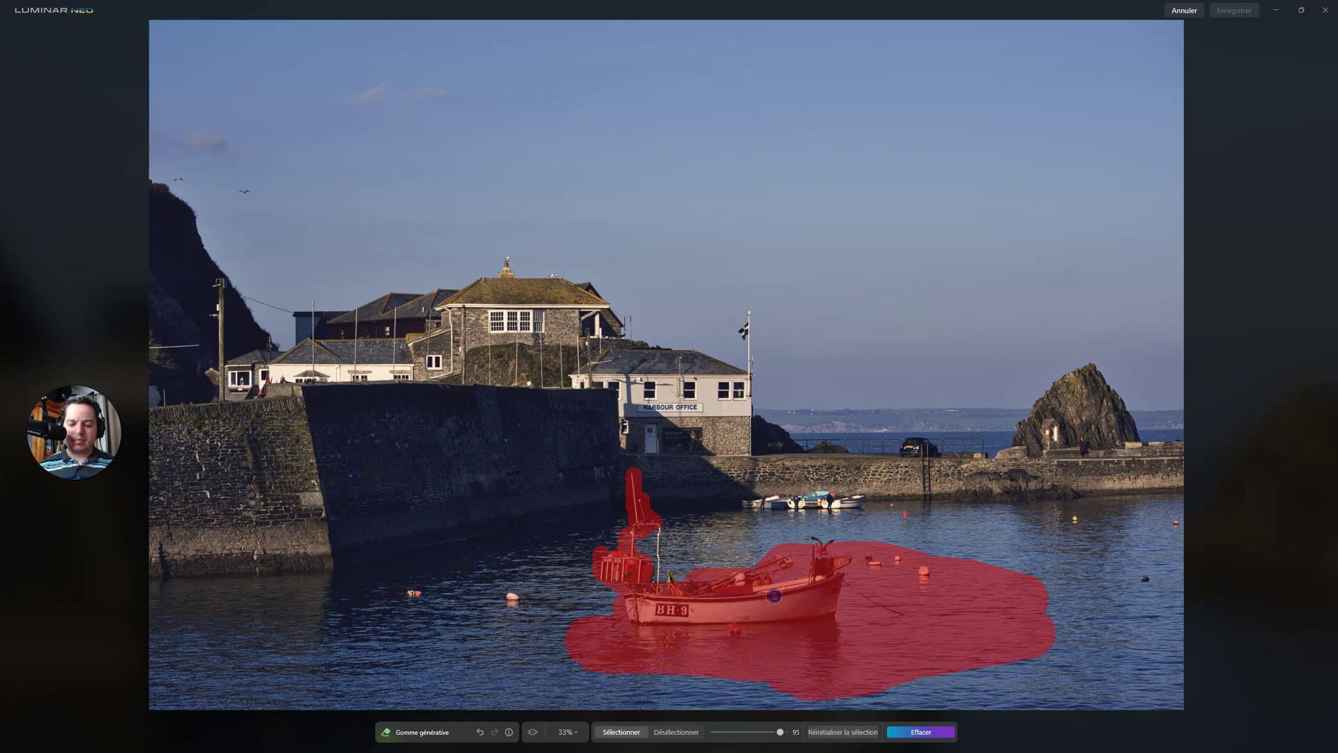
pyautogui.moveTo(642, 590)
pyautogui.mouseDown()
pyautogui.moveTo(616, 580)
pyautogui.moveTo(650, 540)
pyautogui.moveTo(651, 555)
pyautogui.moveTo(771, 588)
pyautogui.moveTo(812, 570)
pyautogui.moveTo(826, 544)
pyautogui.mouseUp()
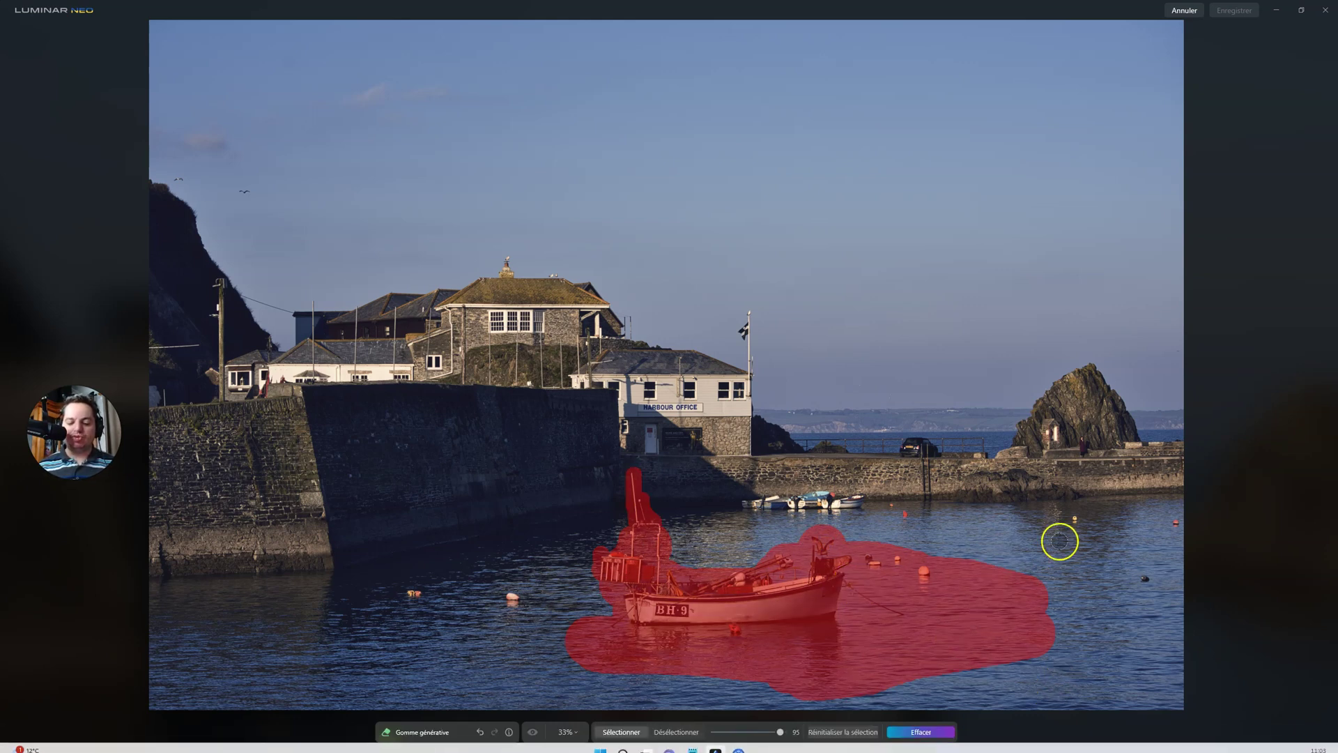
pyautogui.click(934, 731)
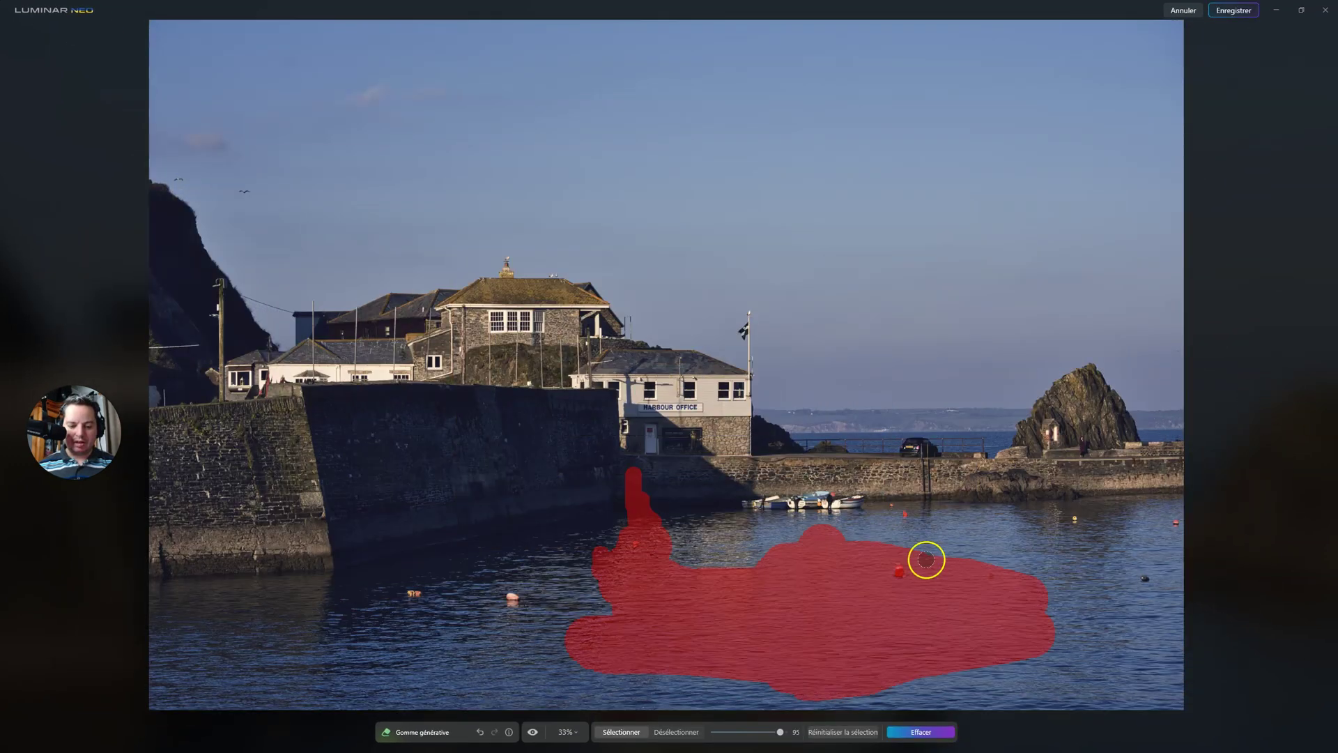
# - Compare the photo before and after erasing the fishing boat, and reset the selection mask
pyautogui.click(533, 732)
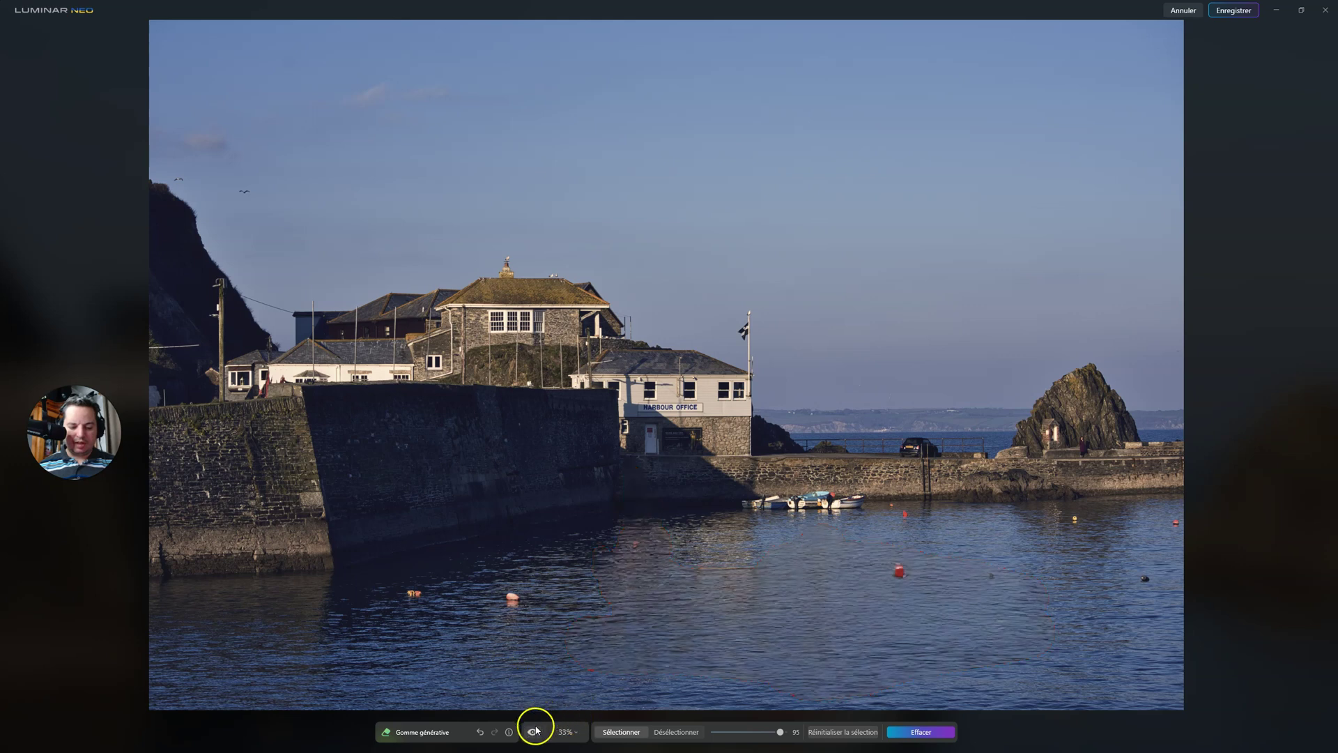
pyautogui.moveTo(534, 733); pyautogui.dragTo(533, 734)
pyautogui.click(534, 733)
pyautogui.click(534, 734)
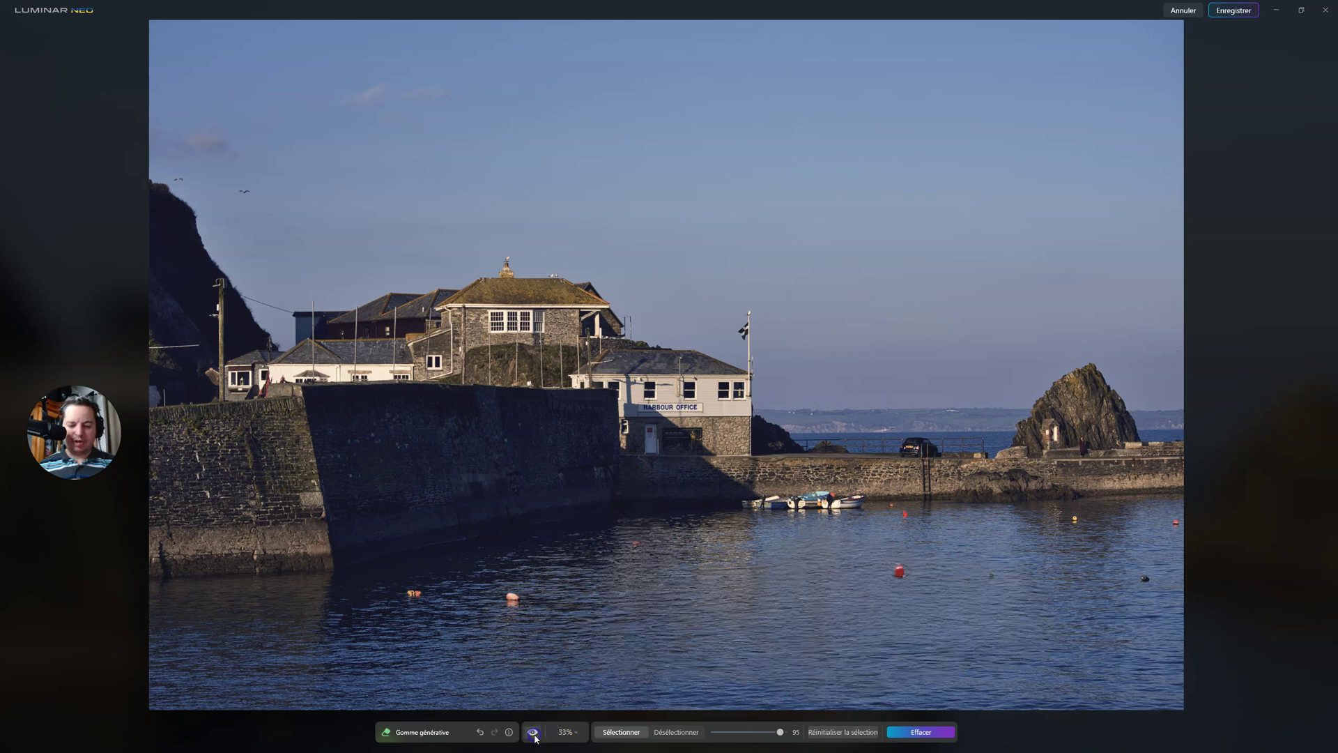
pyautogui.click(534, 733)
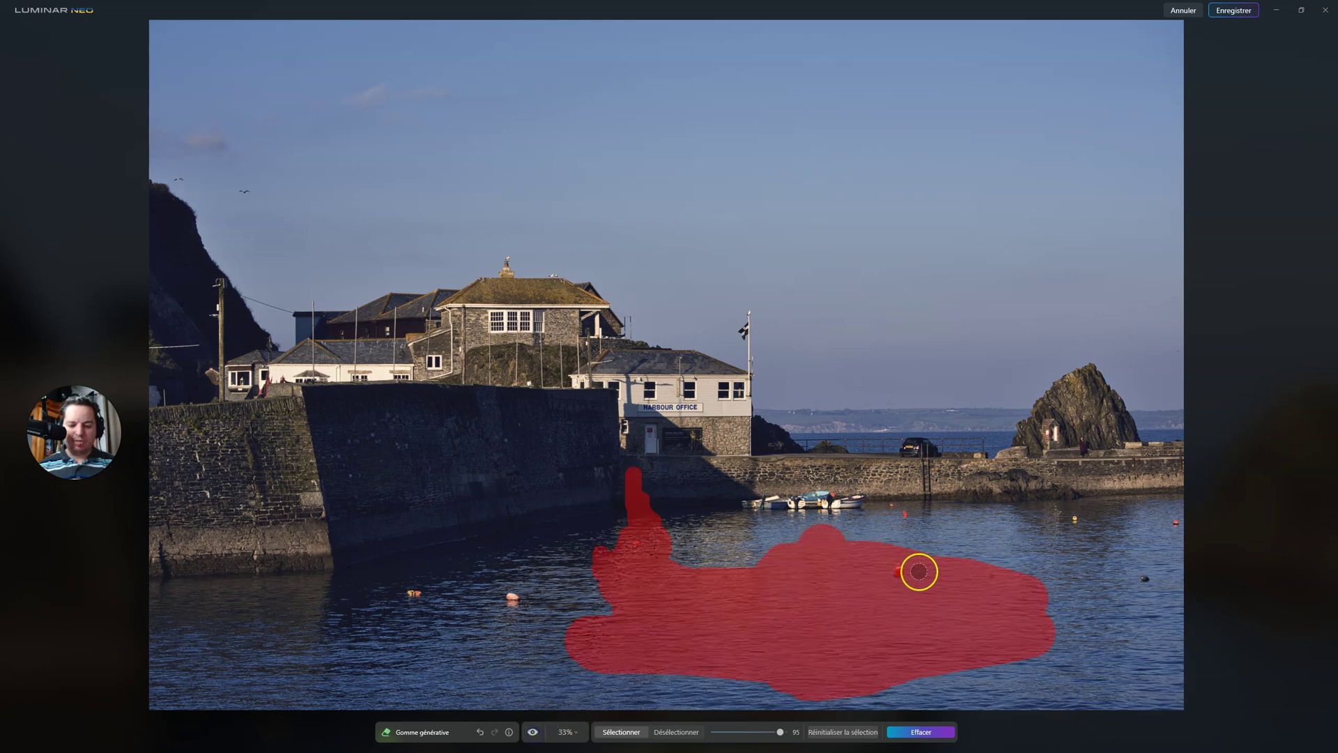
pyautogui.click(836, 732)
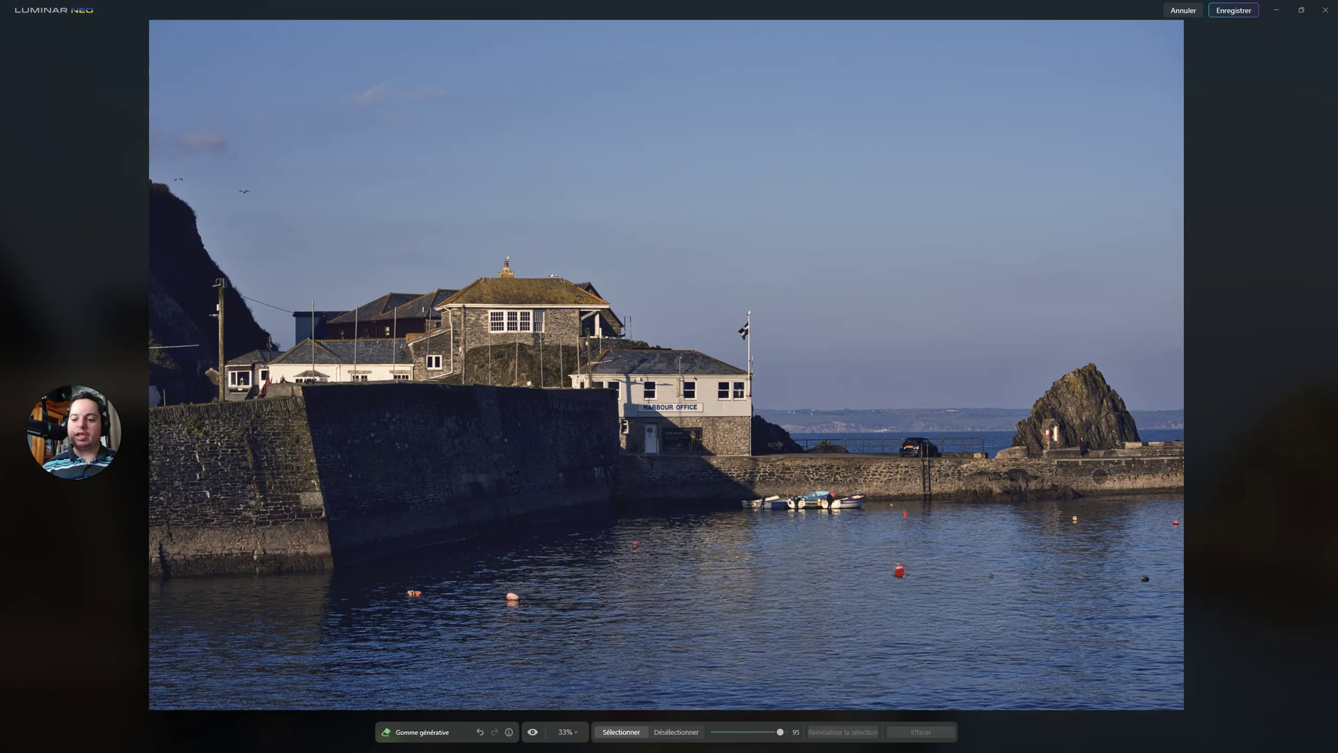
# - Mask the bright structure and the person at the foot of the rock with brush size 55, erase them and reset the selection
pyautogui.moveTo(1100, 476)
pyautogui.mouseDown()
pyautogui.moveTo(1100, 422)
pyautogui.moveTo(1058, 451)
pyautogui.moveTo(1089, 461)
pyautogui.moveTo(1056, 432)
pyautogui.moveTo(1043, 443)
pyautogui.moveTo(1052, 431)
pyautogui.moveTo(1079, 458)
pyautogui.moveTo(1053, 443)
pyautogui.mouseUp()
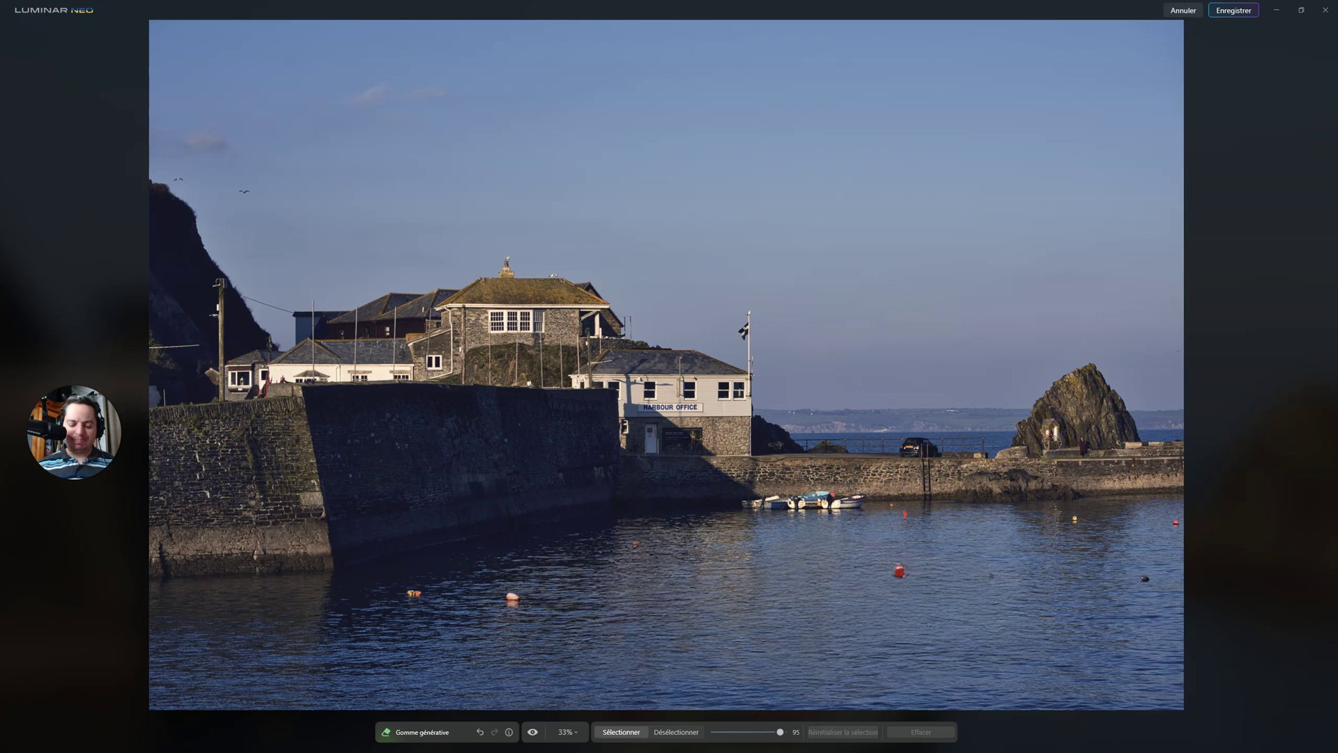
pyautogui.moveTo(780, 732)
pyautogui.mouseDown()
pyautogui.moveTo(732, 732)
pyautogui.moveTo(750, 732)
pyautogui.mouseUp()
pyautogui.moveTo(1050, 427); pyautogui.dragTo(1051, 438)
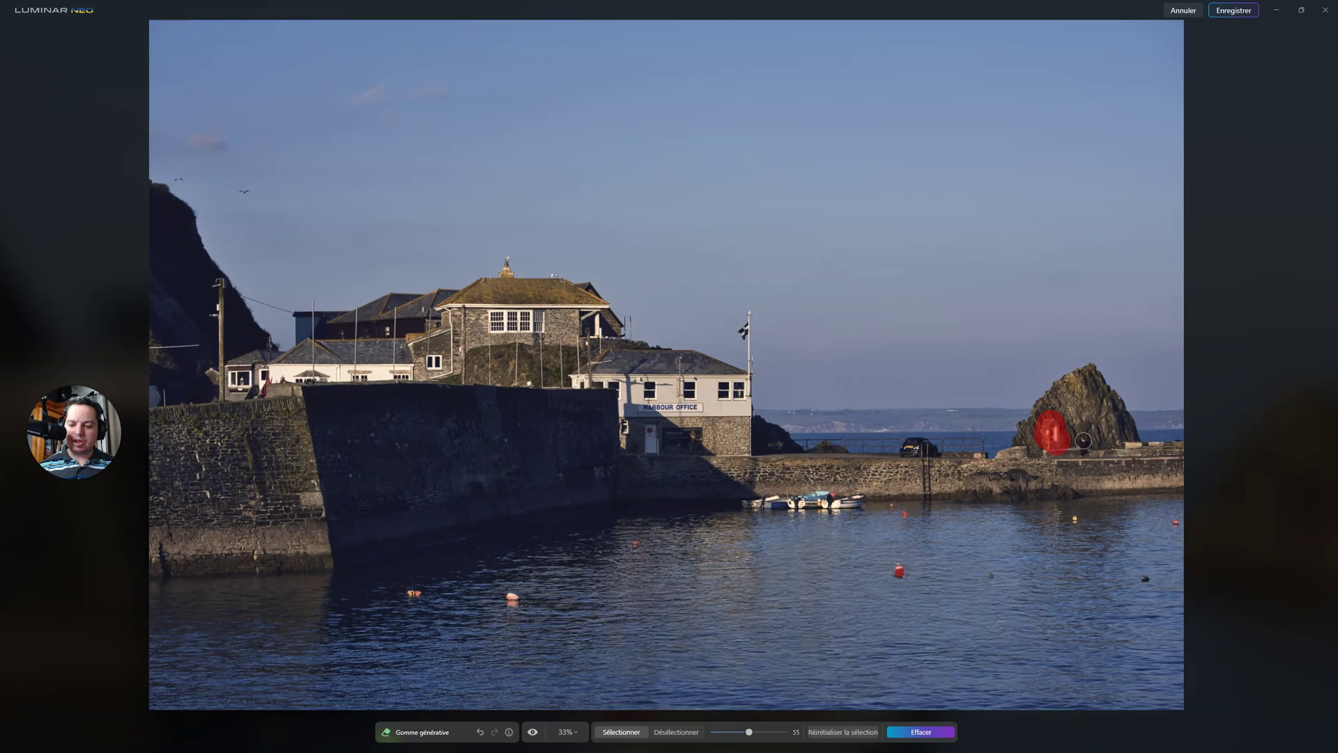
pyautogui.click(1082, 445)
pyautogui.click(943, 730)
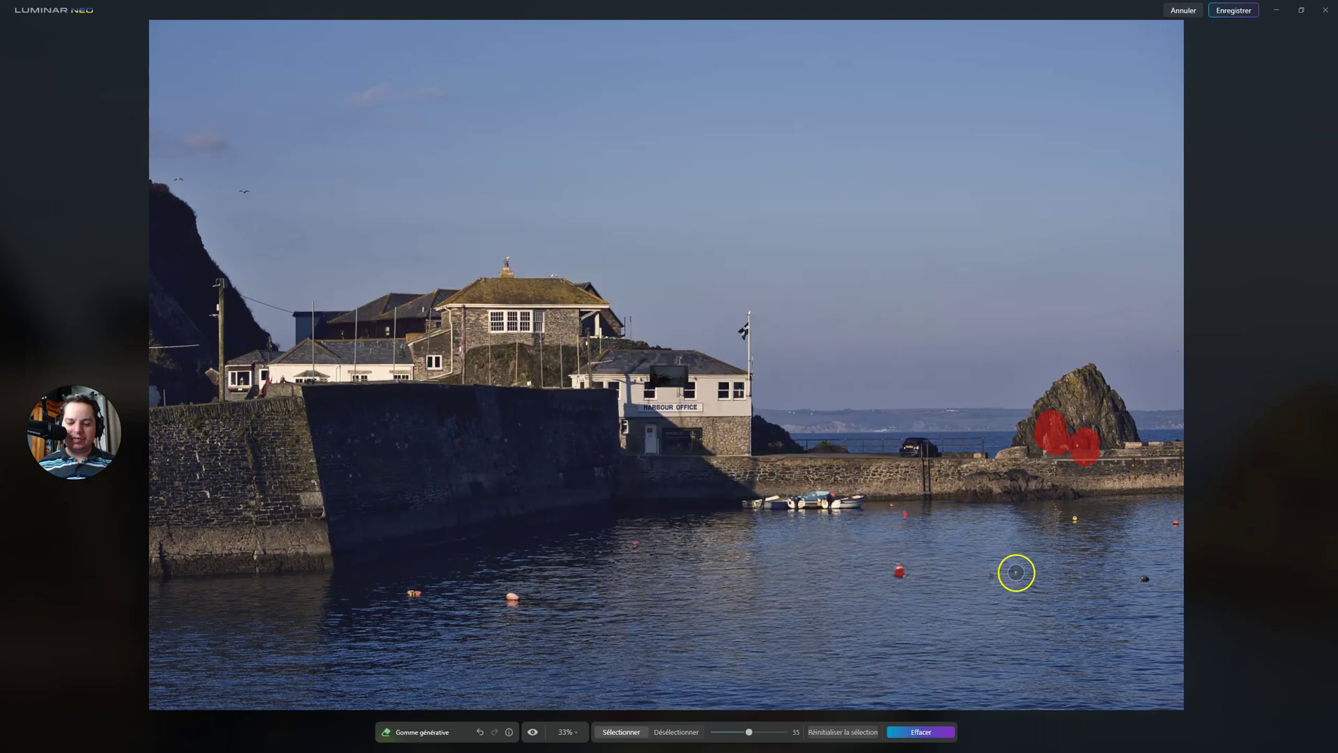
pyautogui.click(852, 732)
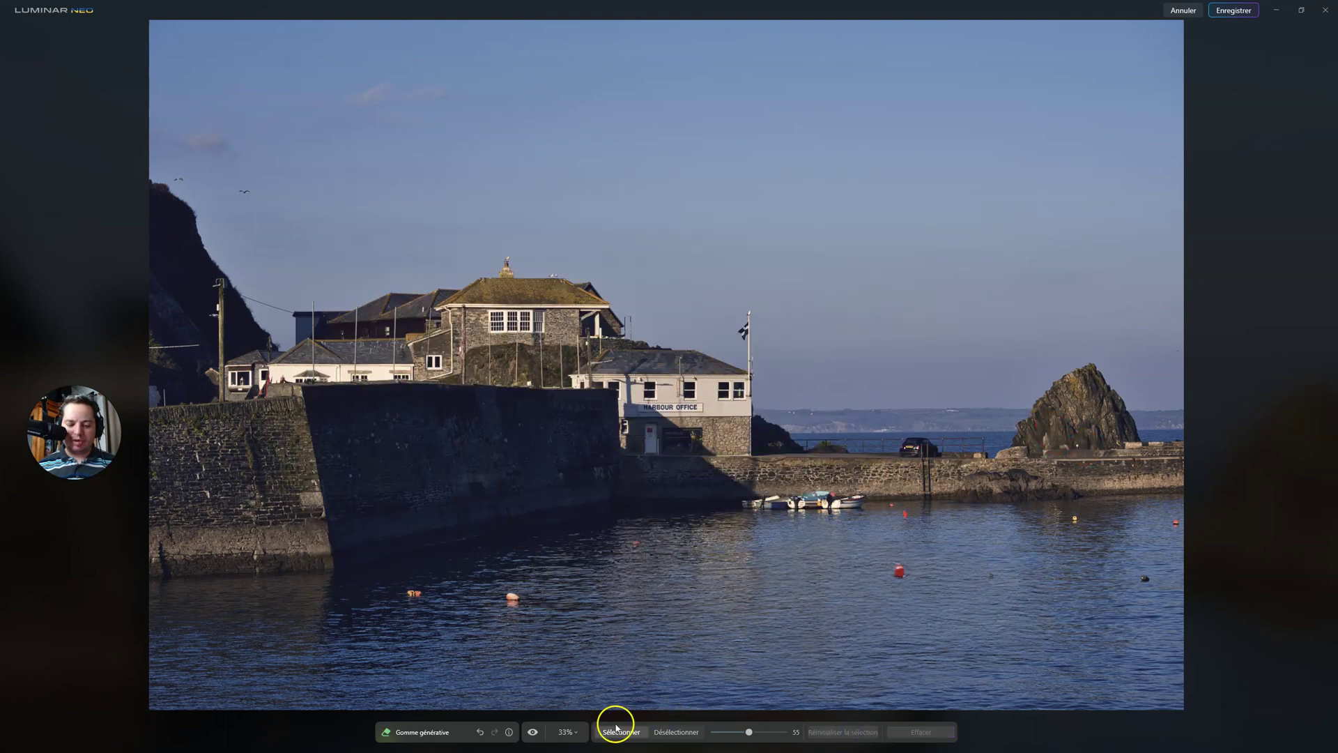
# - Examine the erased area around the rock up close against the original photo
pyautogui.click(531, 732)
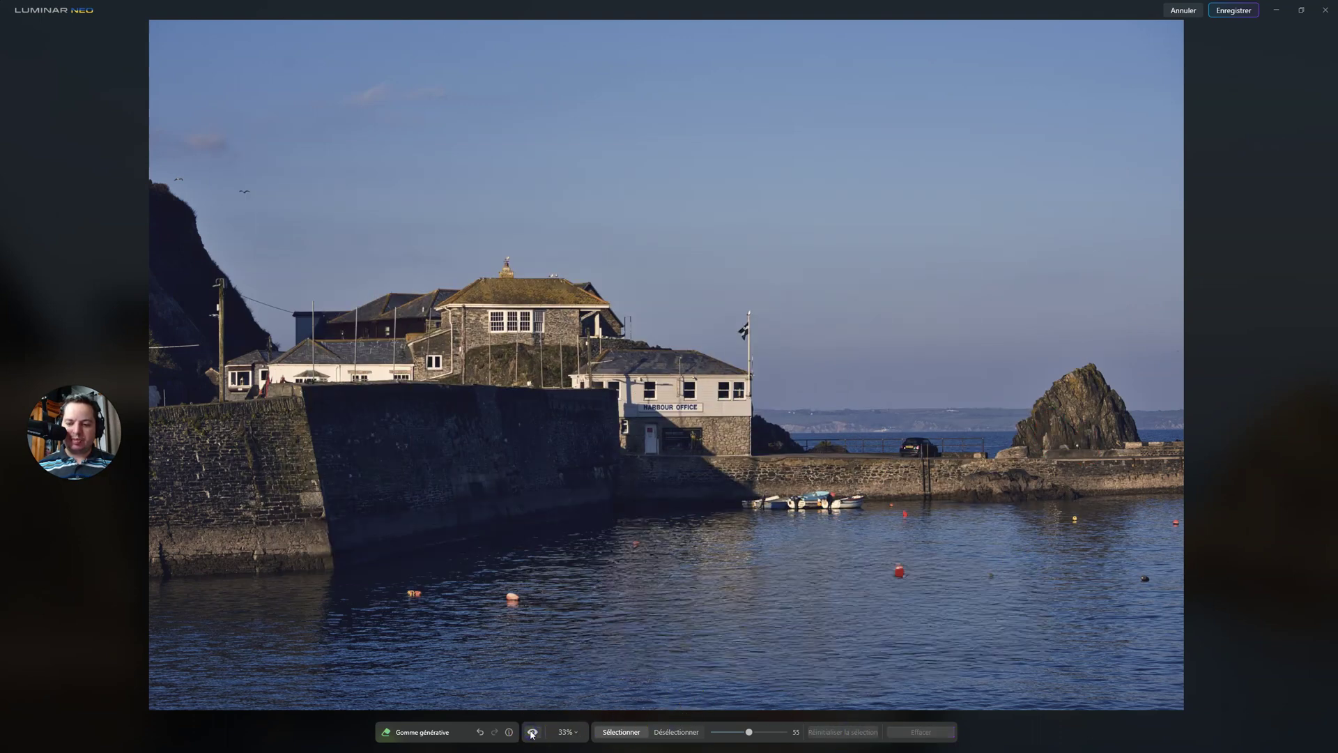
pyautogui.scroll(2, 1070, 445)
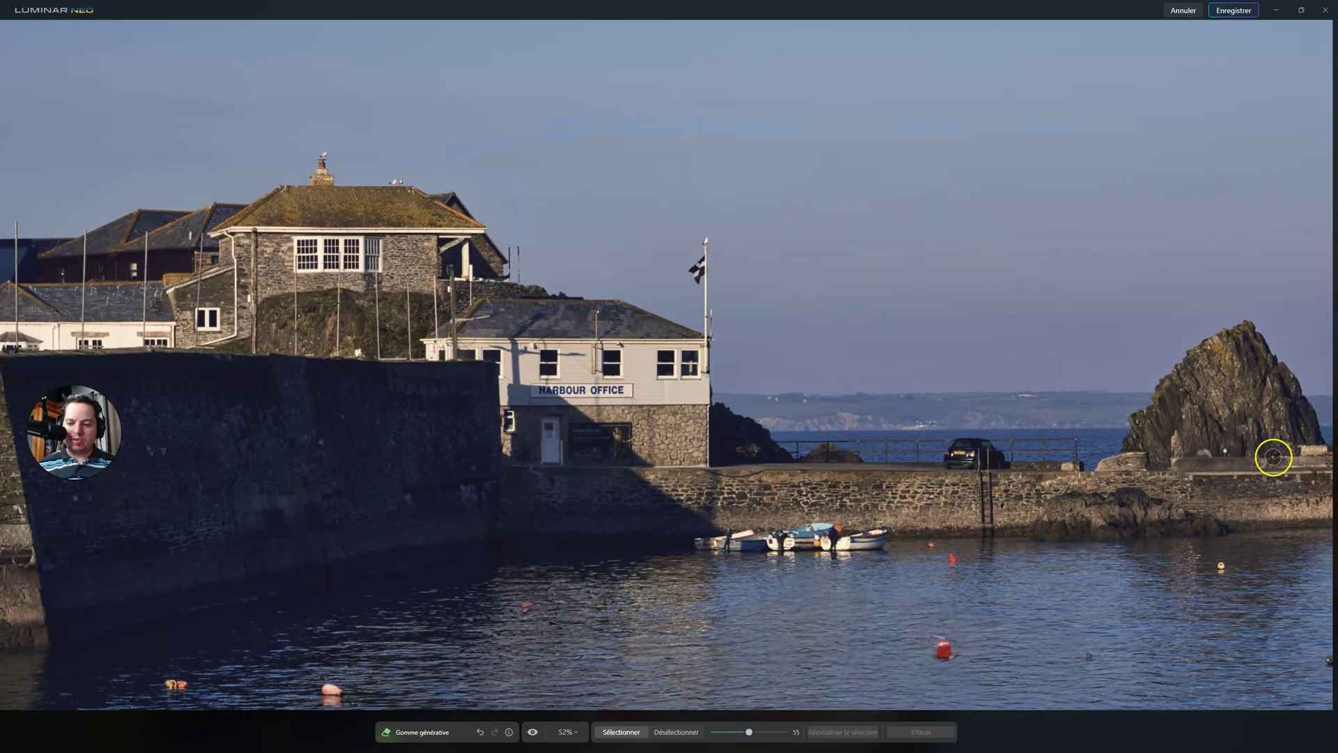
pyautogui.click(531, 732)
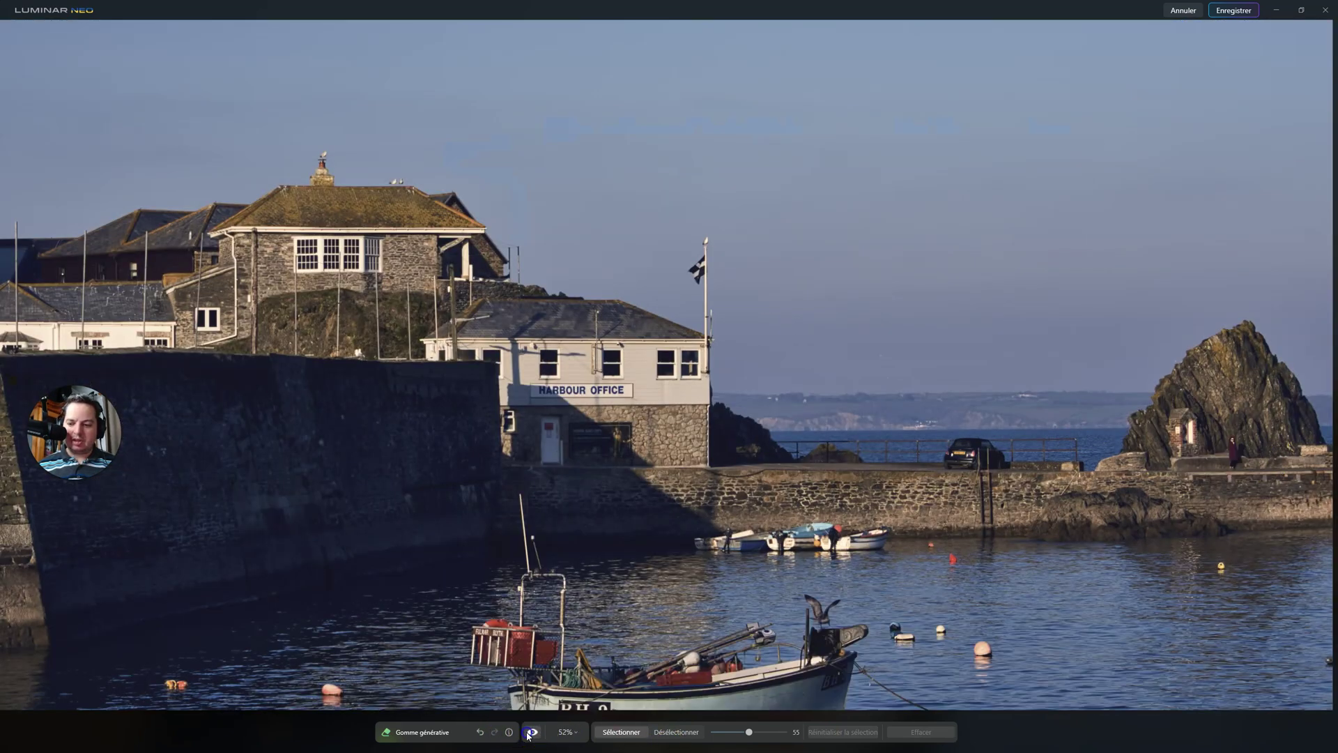
pyautogui.click(530, 732)
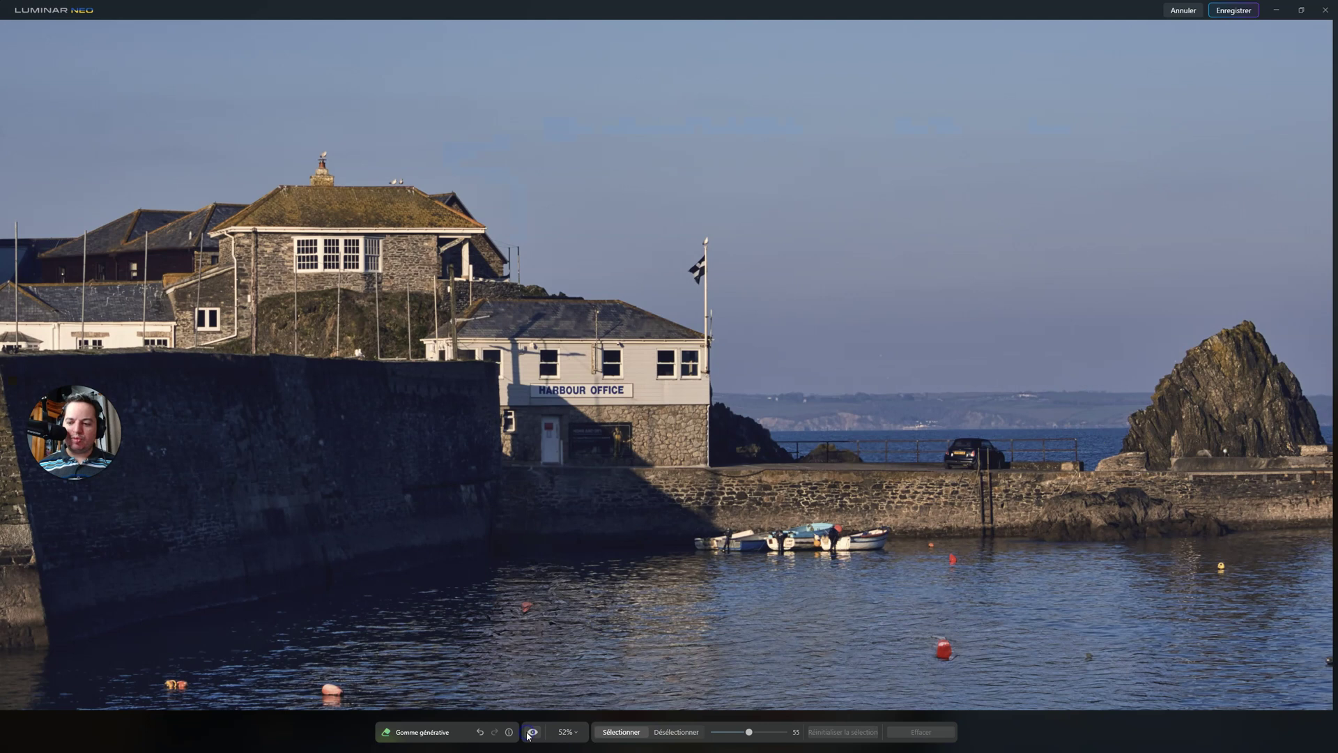
pyautogui.click(531, 732)
pyautogui.click(531, 732)
pyautogui.scroll(-1, 651, 688)
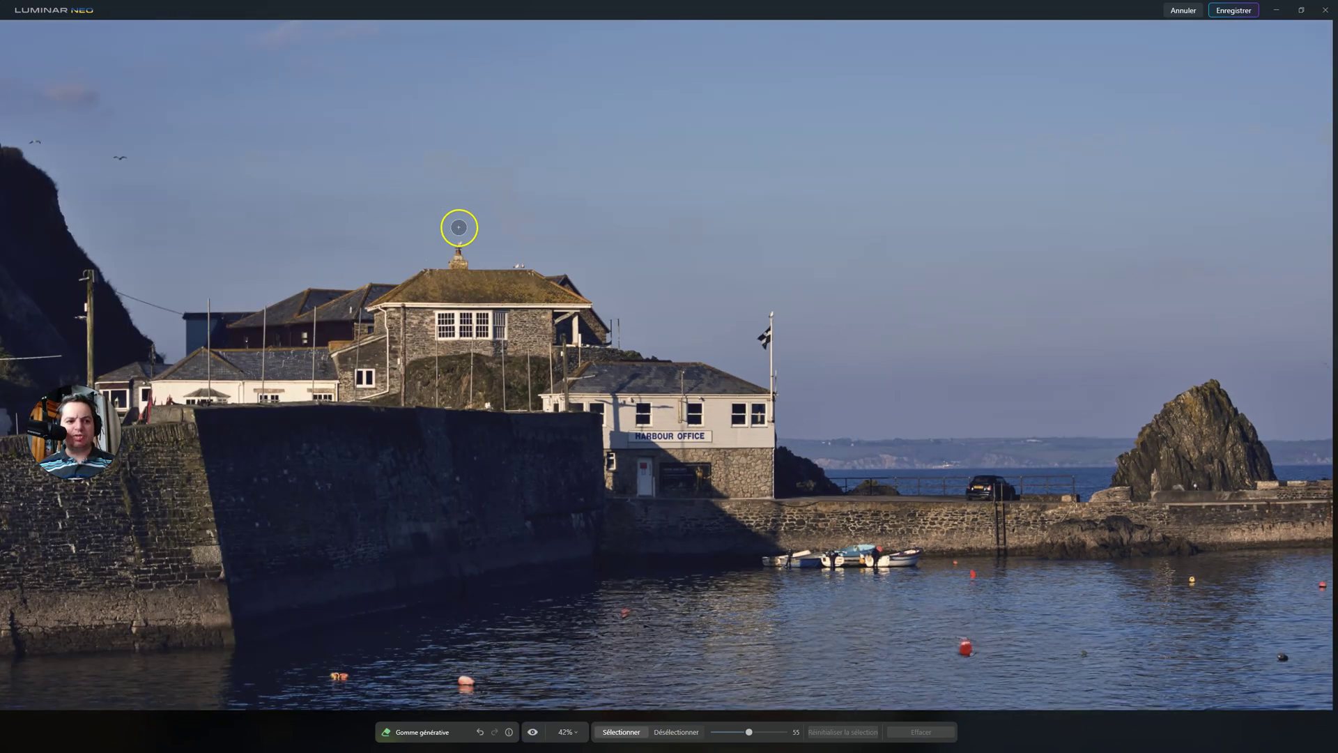
pyautogui.scroll(-1, 324, 161)
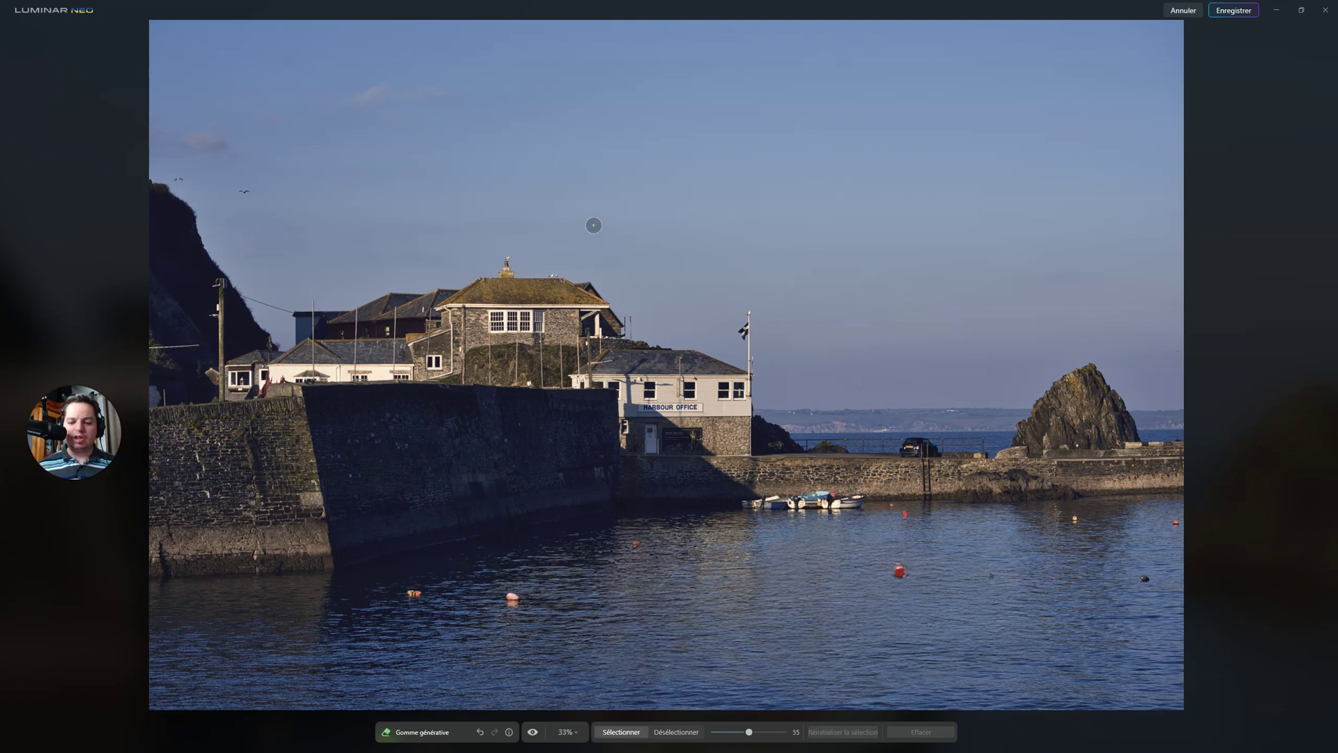
# - Mask the small boats moored along the quay wall, erase them and reset the selection
pyautogui.scroll(1, 799, 504)
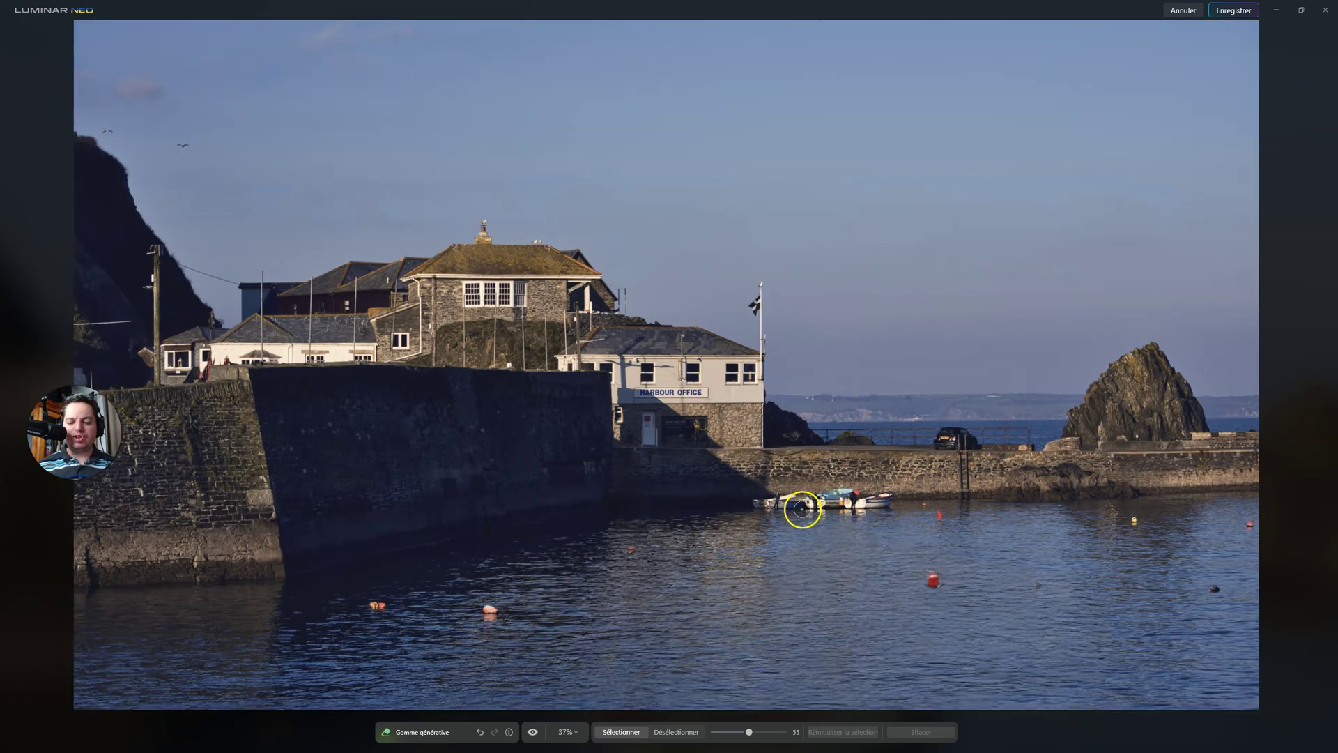
pyautogui.moveTo(767, 508)
pyautogui.mouseDown()
pyautogui.moveTo(902, 504)
pyautogui.moveTo(753, 501)
pyautogui.moveTo(872, 512)
pyautogui.moveTo(776, 515)
pyautogui.moveTo(754, 514)
pyautogui.moveTo(879, 513)
pyautogui.moveTo(900, 500)
pyautogui.moveTo(748, 495)
pyautogui.moveTo(818, 511)
pyautogui.moveTo(752, 489)
pyautogui.moveTo(912, 489)
pyautogui.moveTo(746, 492)
pyautogui.moveTo(763, 511)
pyautogui.moveTo(750, 514)
pyautogui.moveTo(780, 527)
pyautogui.moveTo(909, 512)
pyautogui.moveTo(905, 526)
pyautogui.moveTo(741, 511)
pyautogui.mouseUp()
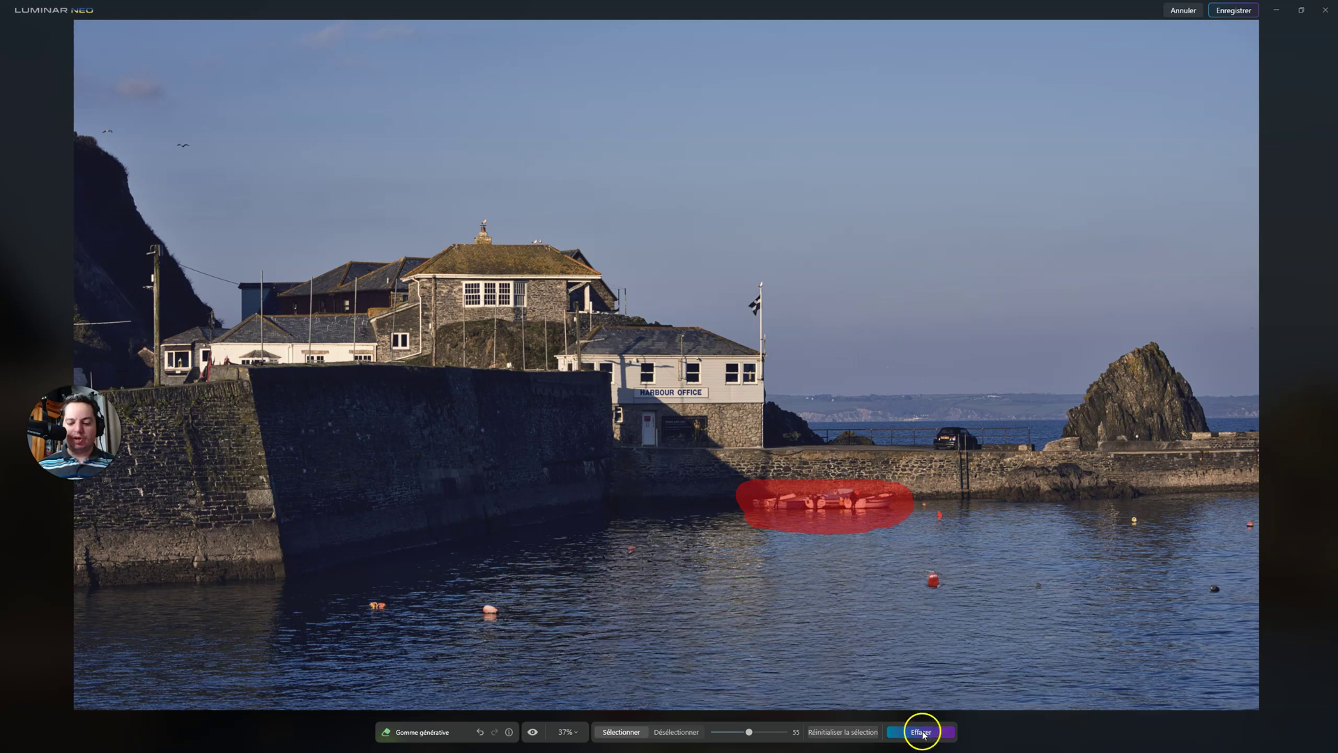
pyautogui.click(921, 732)
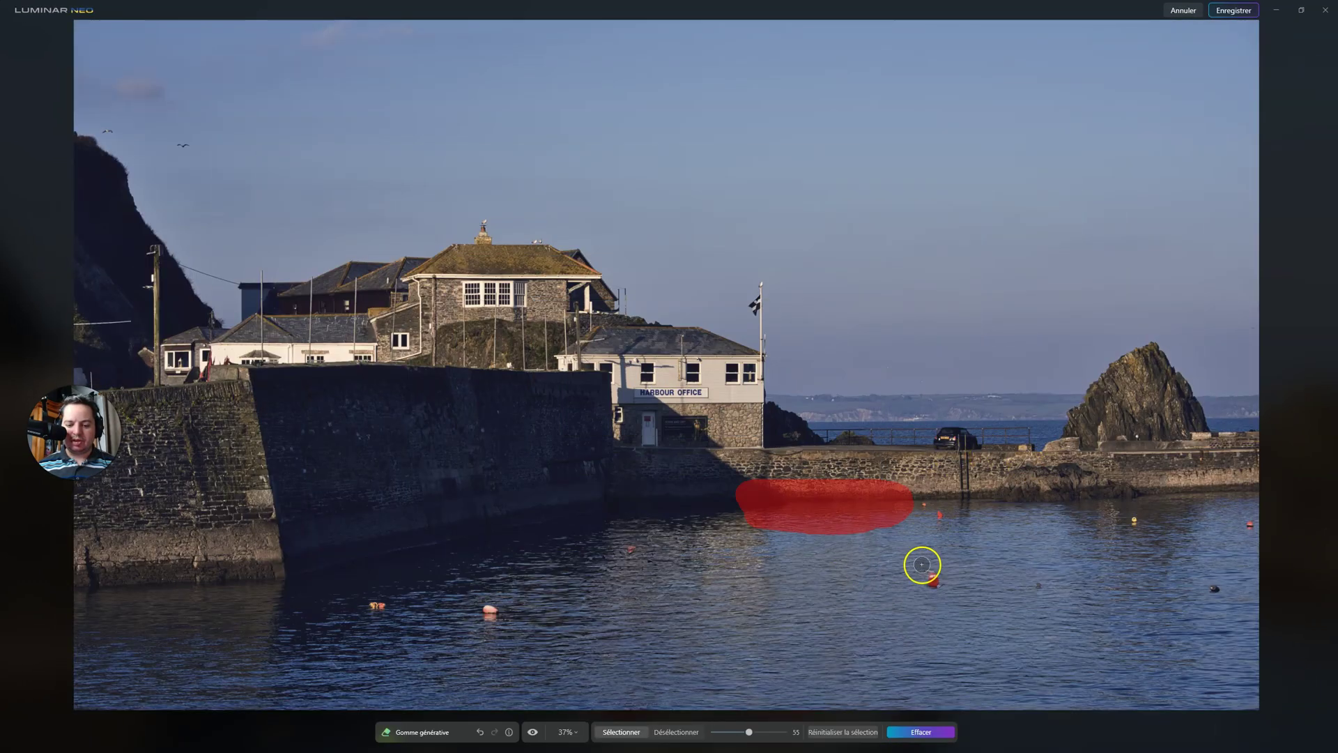
pyautogui.click(855, 732)
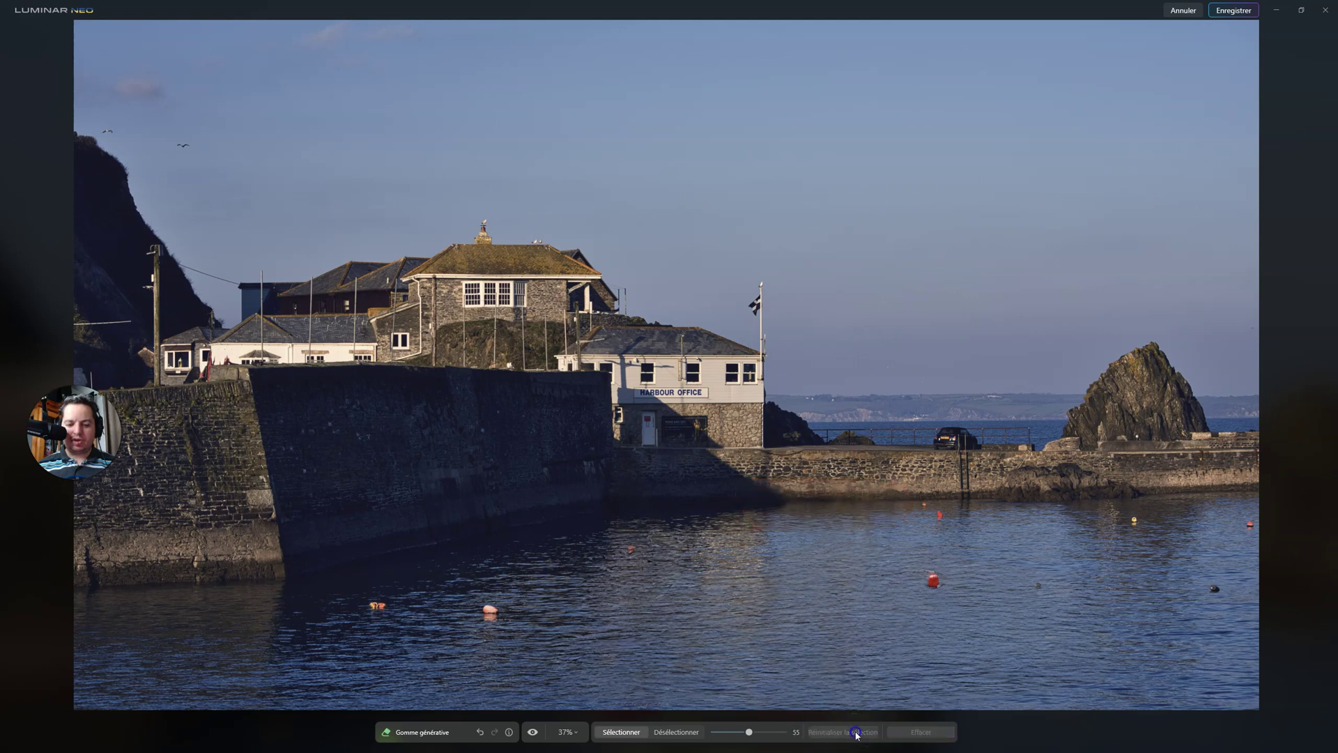
# - Compare the photo with all boats removed against the original version
pyautogui.click(532, 732)
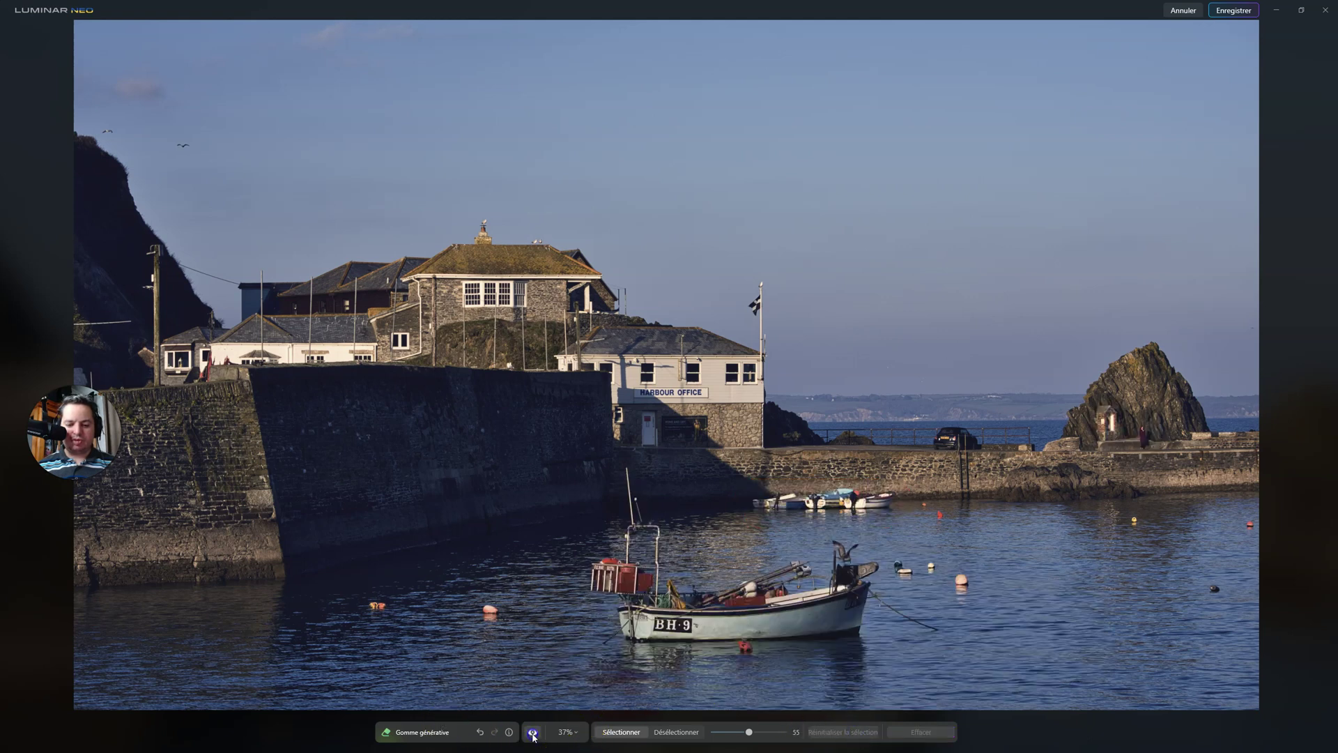
pyautogui.click(533, 732)
pyautogui.click(533, 733)
pyautogui.click(533, 733)
pyautogui.click(533, 733)
pyautogui.click(533, 733)
pyautogui.click(533, 733)
pyautogui.click(532, 733)
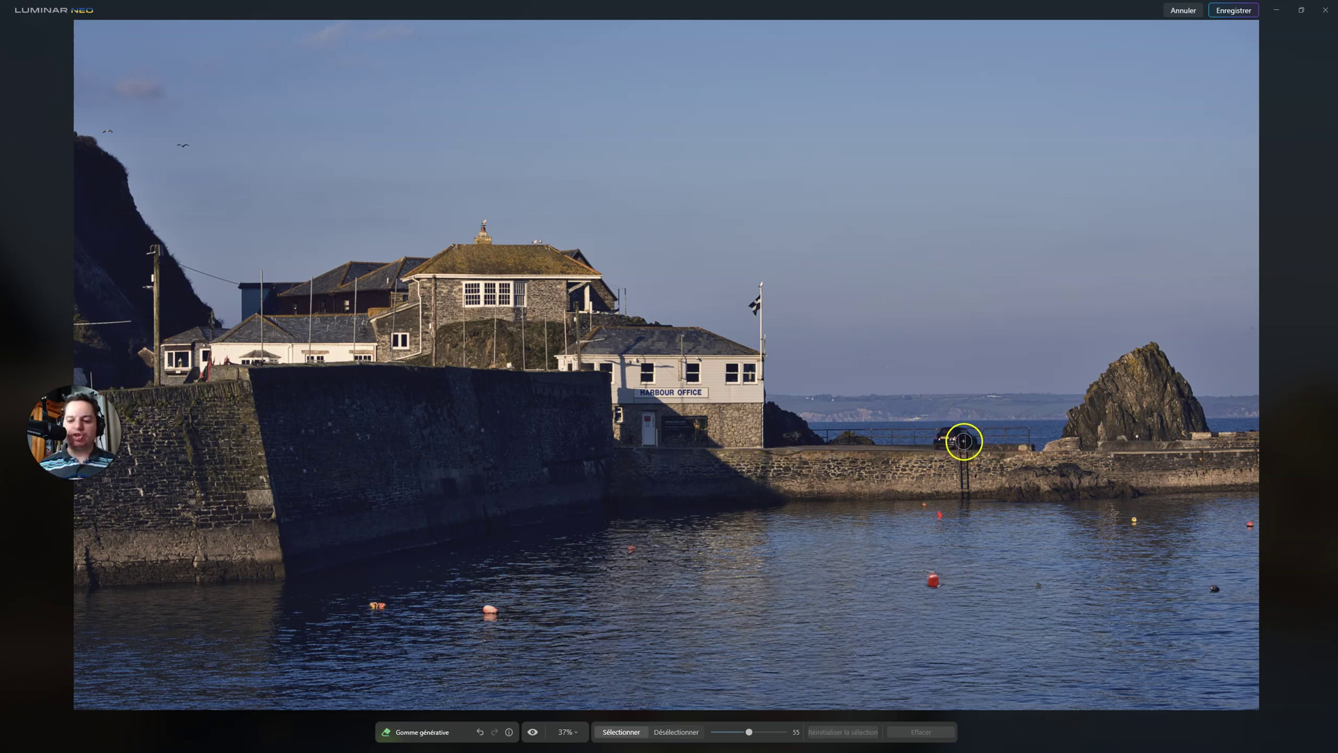
# - Erase the parked car from the quay, check the result against the original, and reset the selection
pyautogui.click(947, 441)
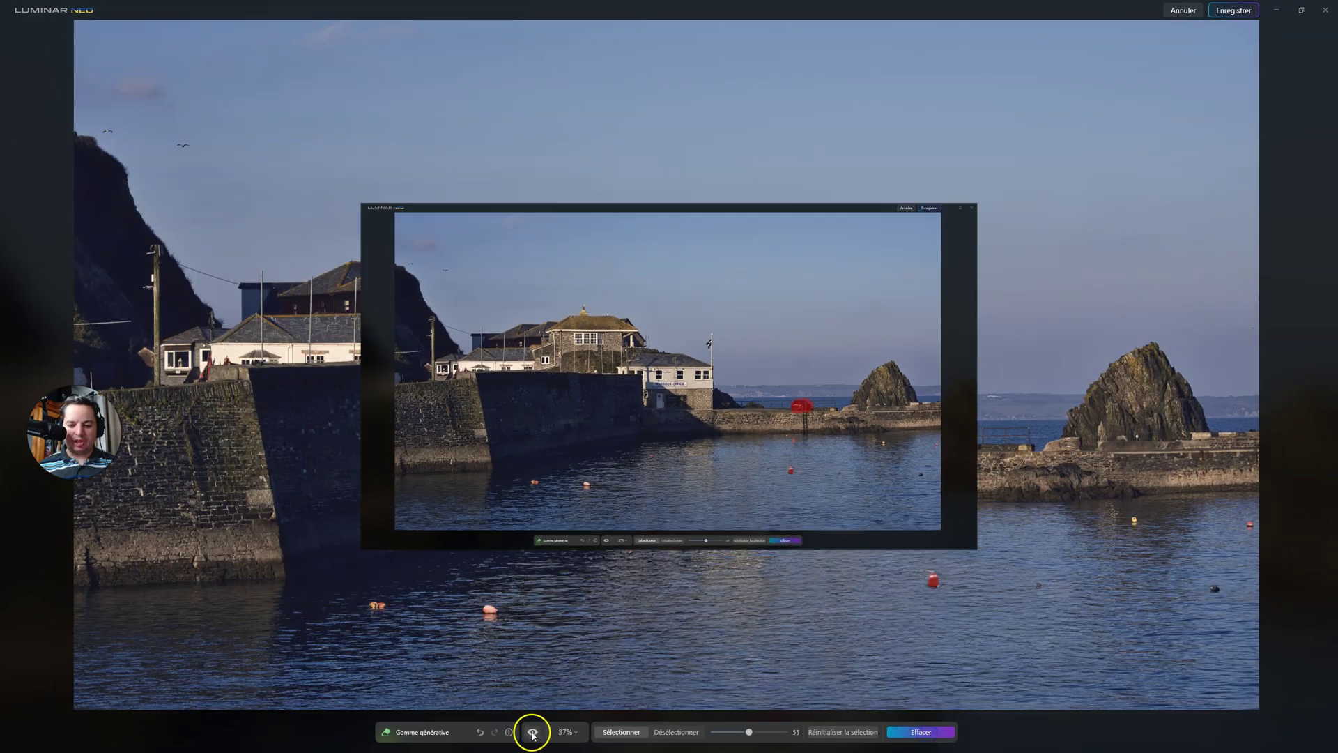
pyautogui.click(533, 733)
pyautogui.click(533, 733)
pyautogui.click(533, 733)
pyautogui.click(533, 733)
pyautogui.click(533, 733)
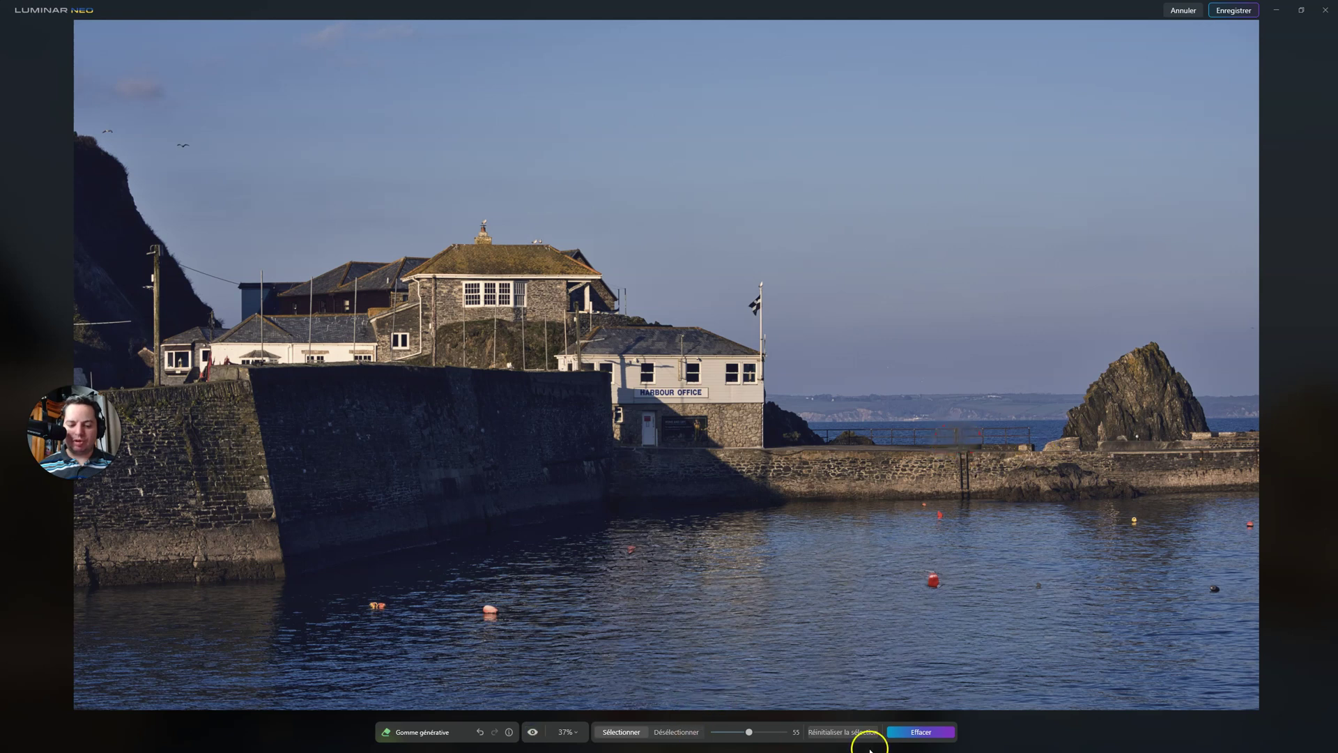
pyautogui.click(833, 732)
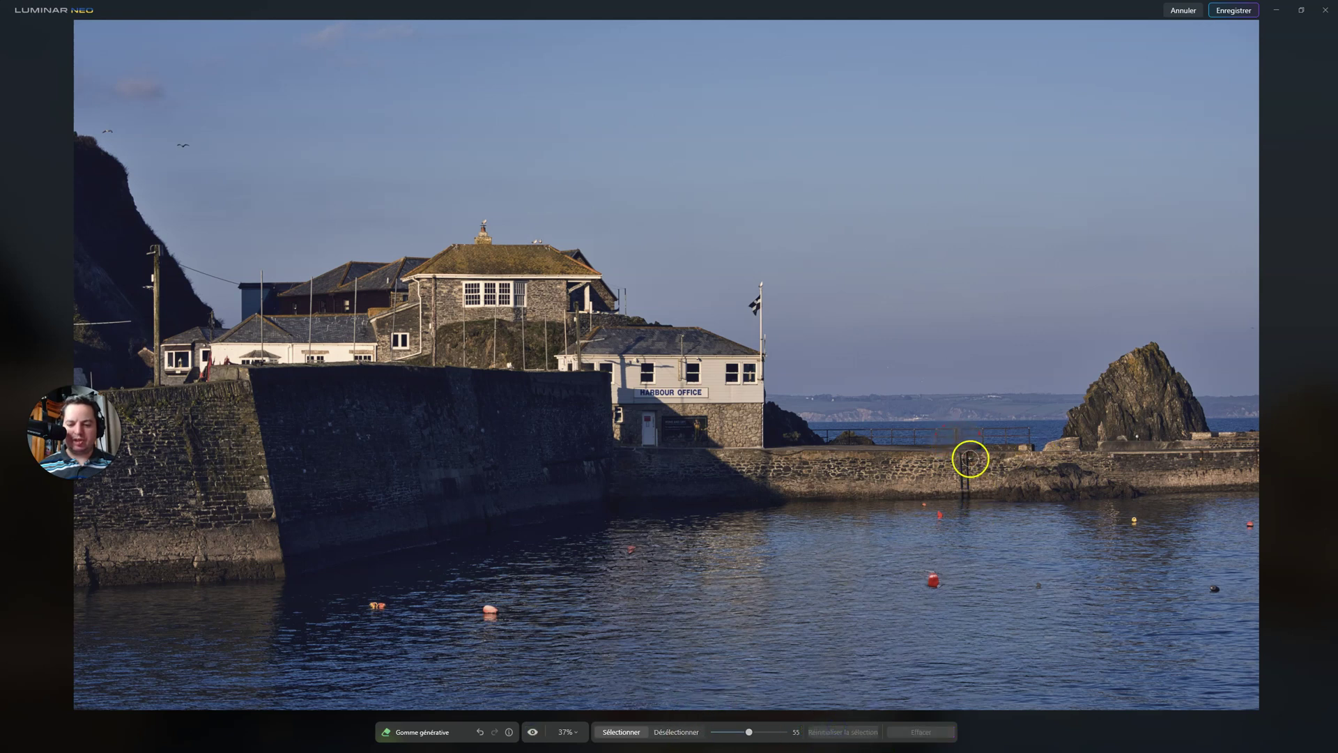
# - Try to erase the railing on the quay and the ladder on its wall, and reset the selection
pyautogui.scroll(3, 971, 459)
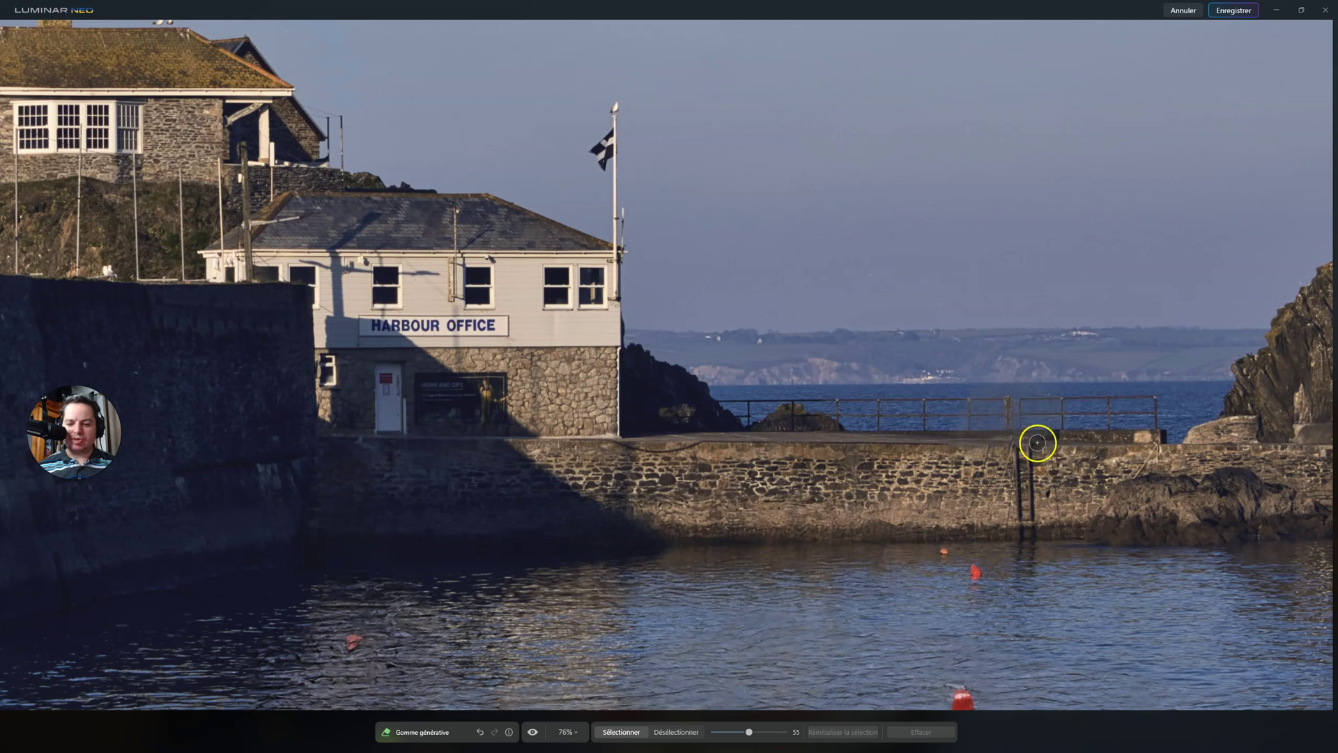
pyautogui.scroll(-3, 1038, 443)
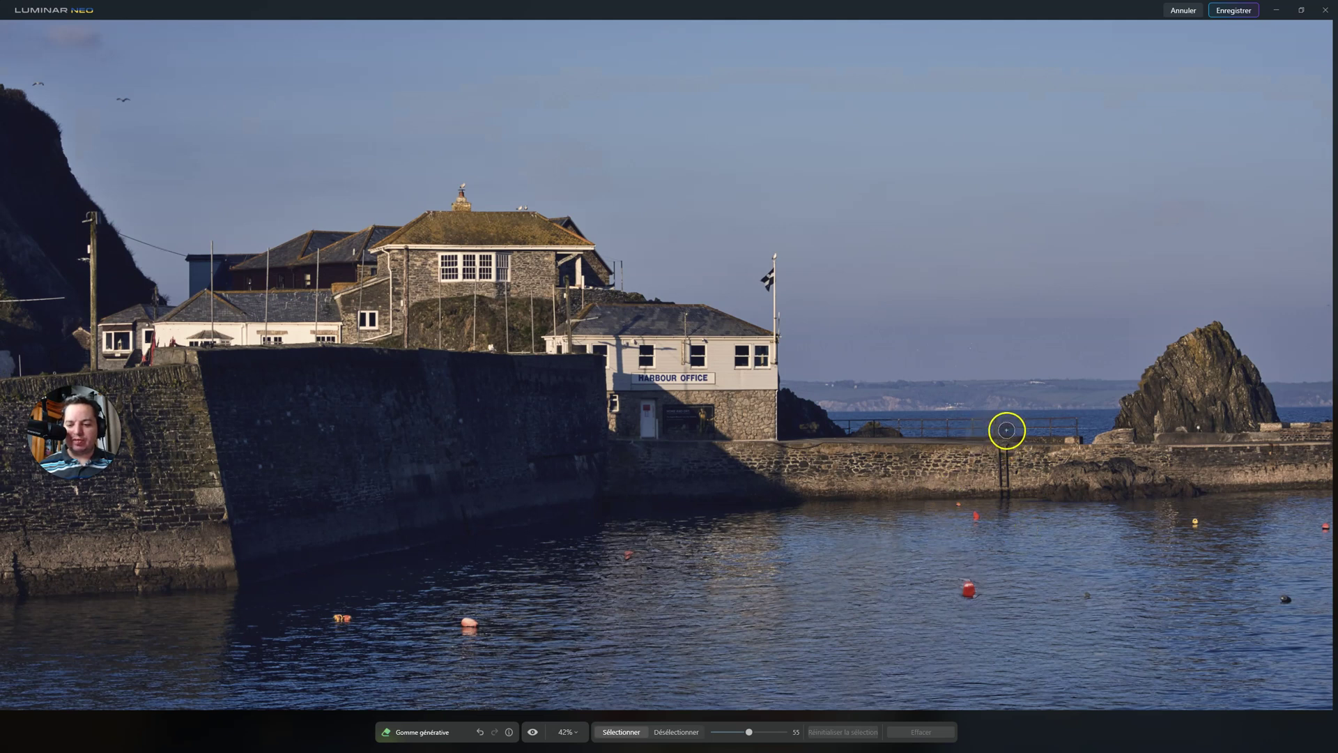
pyautogui.scroll(1, 1006, 430)
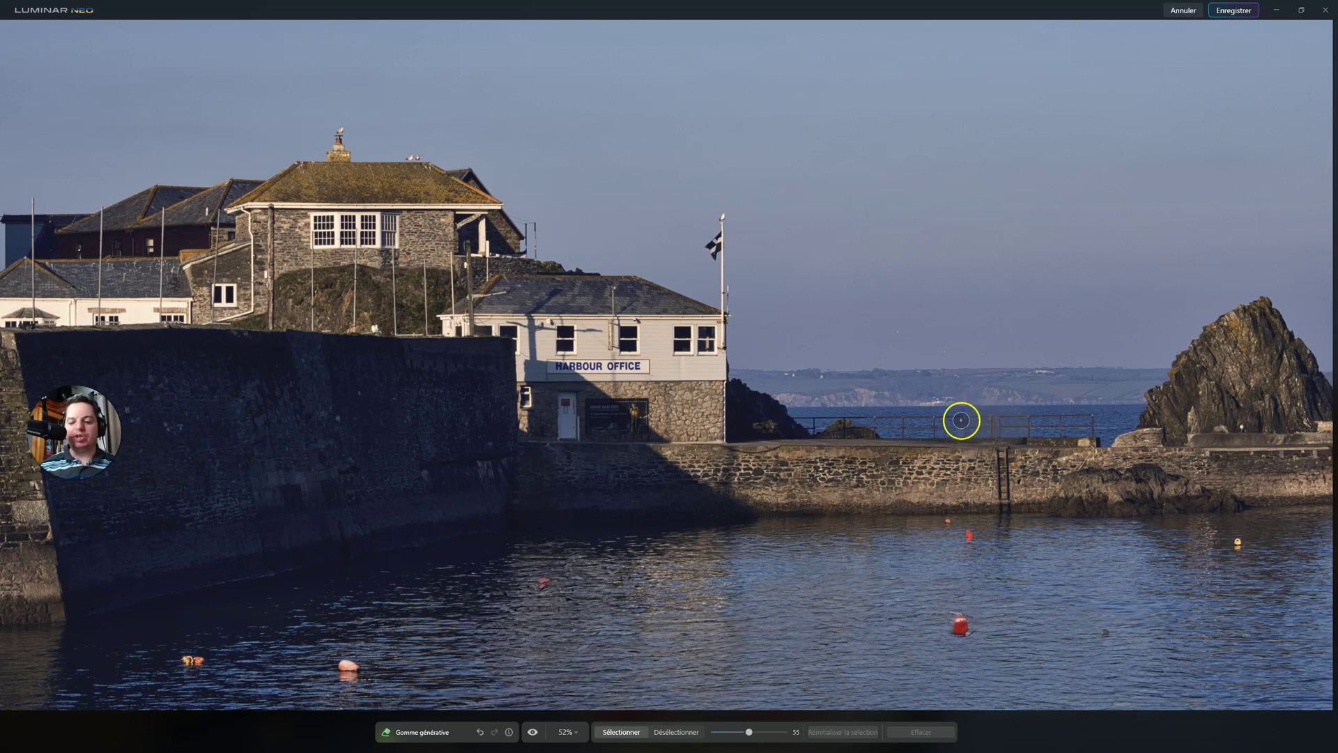
pyautogui.moveTo(966, 418)
pyautogui.mouseDown()
pyautogui.moveTo(875, 437)
pyautogui.moveTo(792, 426)
pyautogui.moveTo(969, 432)
pyautogui.mouseUp()
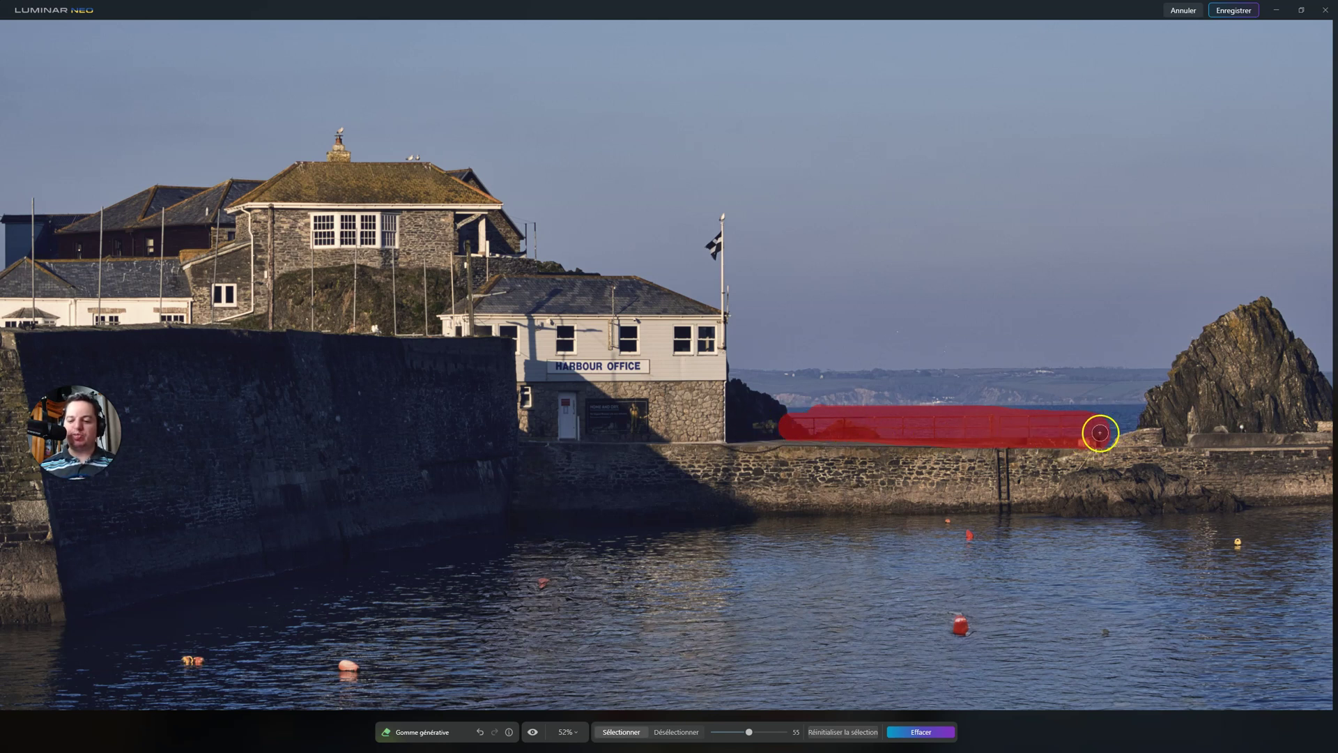
pyautogui.click(995, 449)
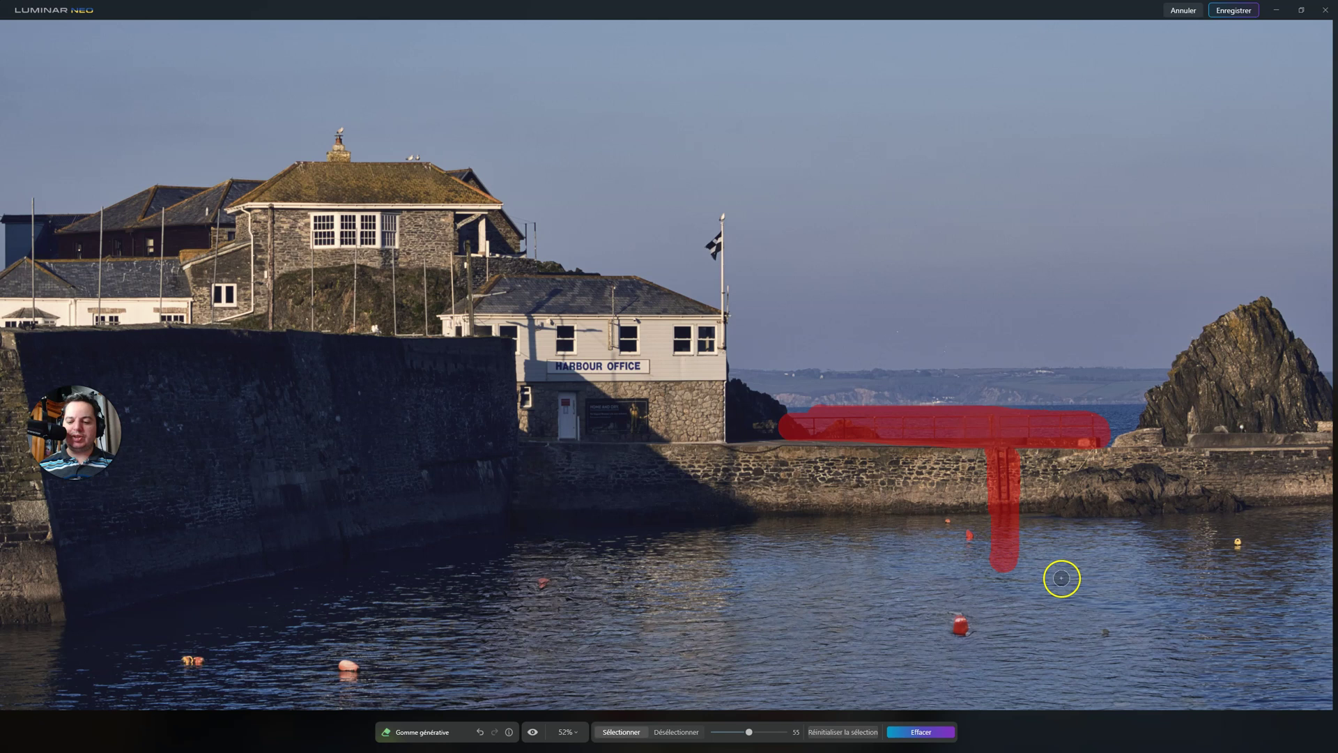
pyautogui.click(934, 732)
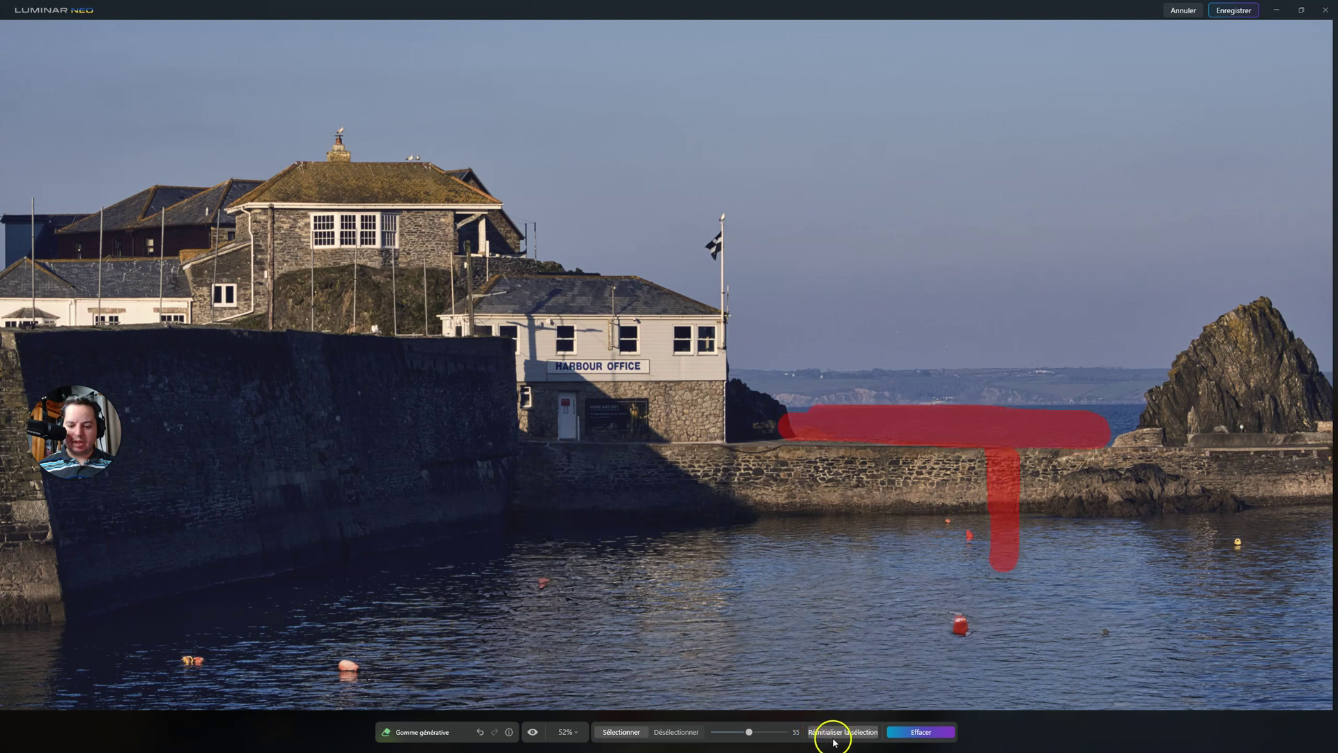
pyautogui.click(863, 732)
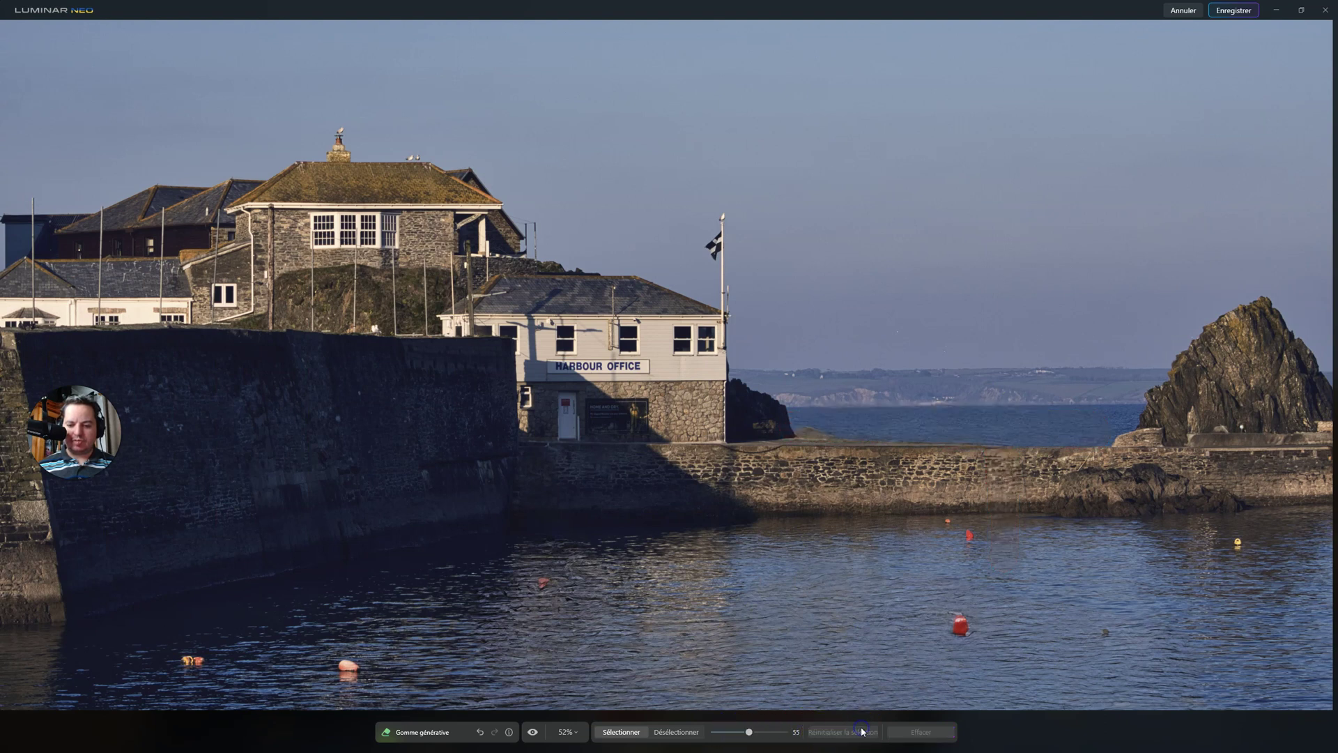
# - Compare the photo without the railing and ladder repeatedly against the original version
pyautogui.click(534, 732)
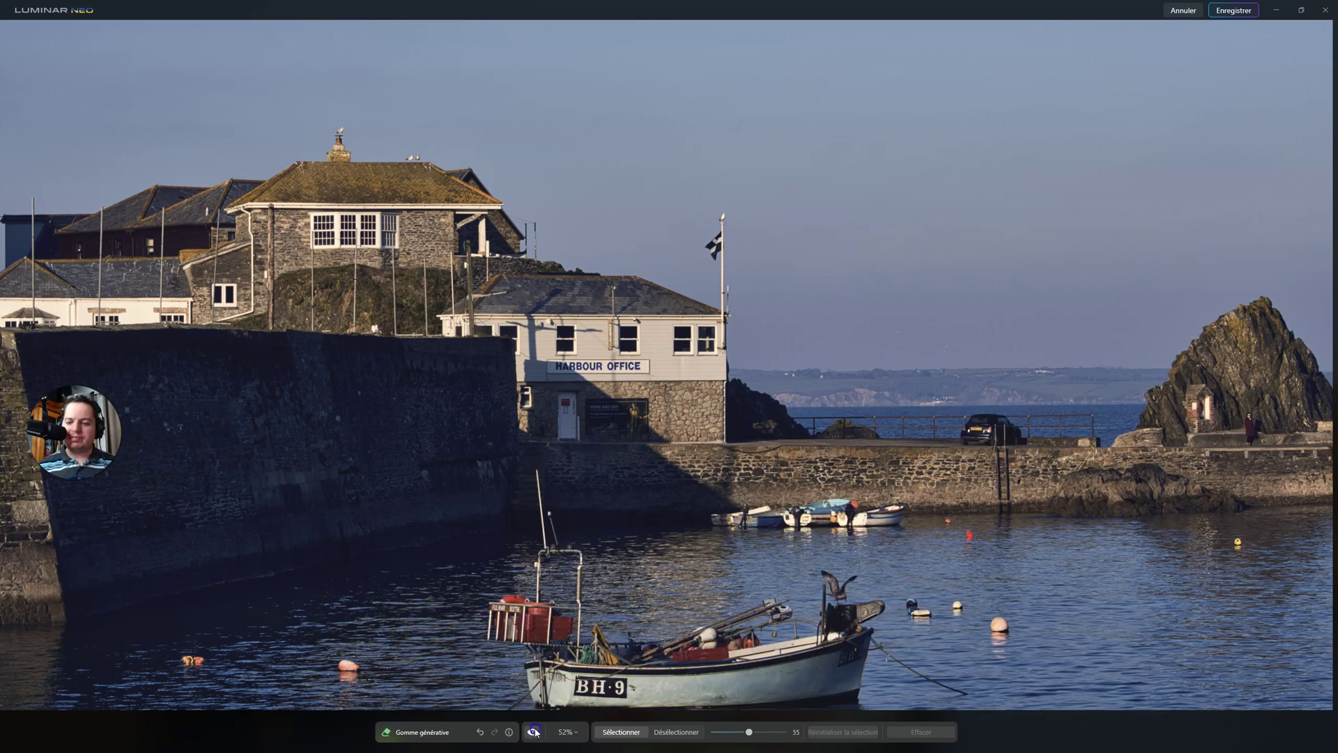
pyautogui.click(534, 732)
pyautogui.click(534, 732)
pyautogui.click(534, 731)
pyautogui.click(534, 732)
pyautogui.click(534, 732)
pyautogui.click(534, 732)
pyautogui.click(534, 732)
pyautogui.click(534, 732)
pyautogui.click(534, 732)
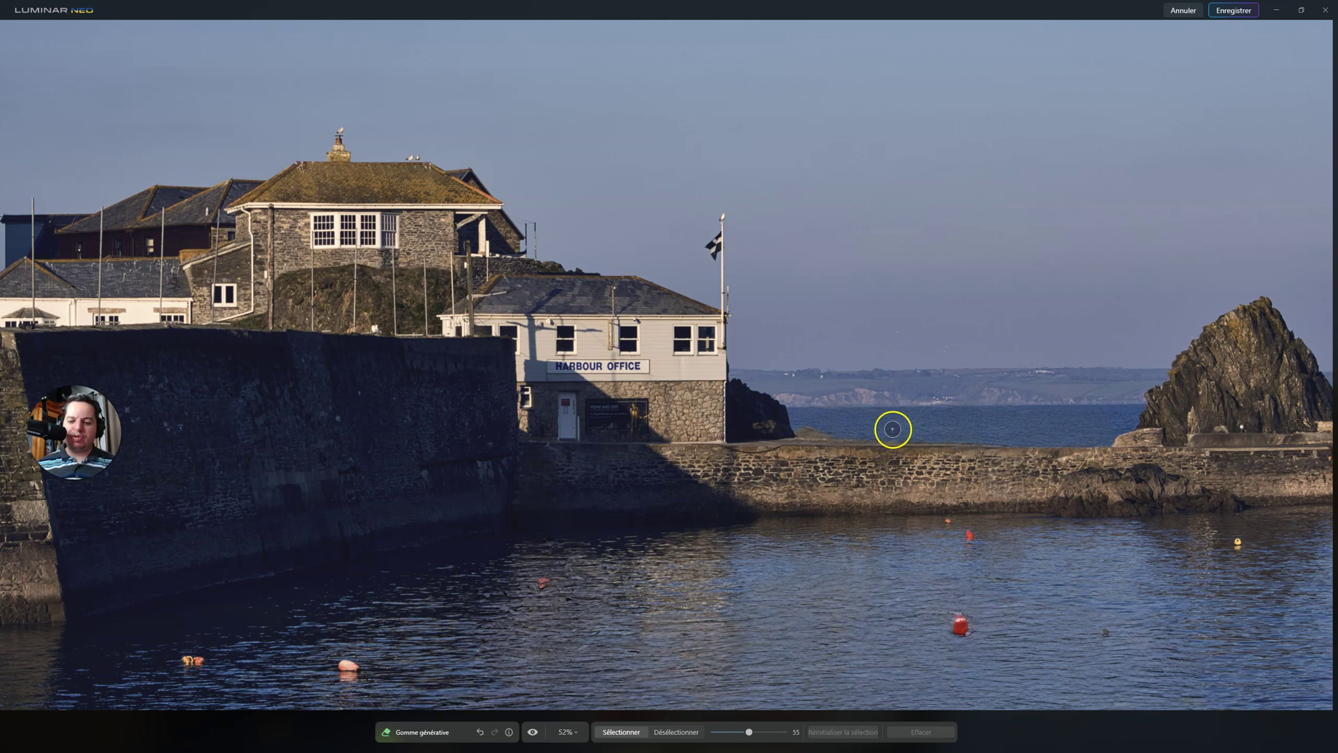
pyautogui.click(533, 733)
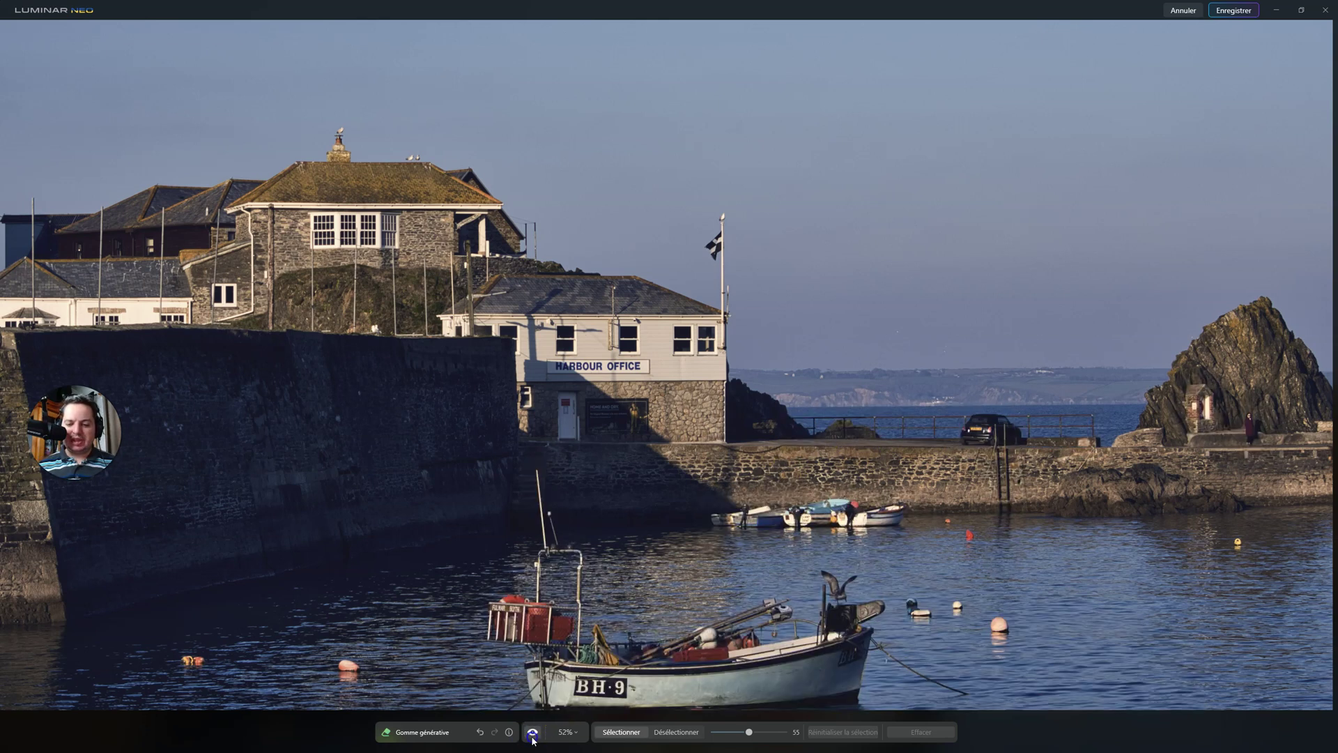
pyautogui.click(533, 732)
pyautogui.click(532, 733)
pyautogui.click(532, 732)
pyautogui.click(533, 733)
pyautogui.click(532, 732)
pyautogui.click(533, 733)
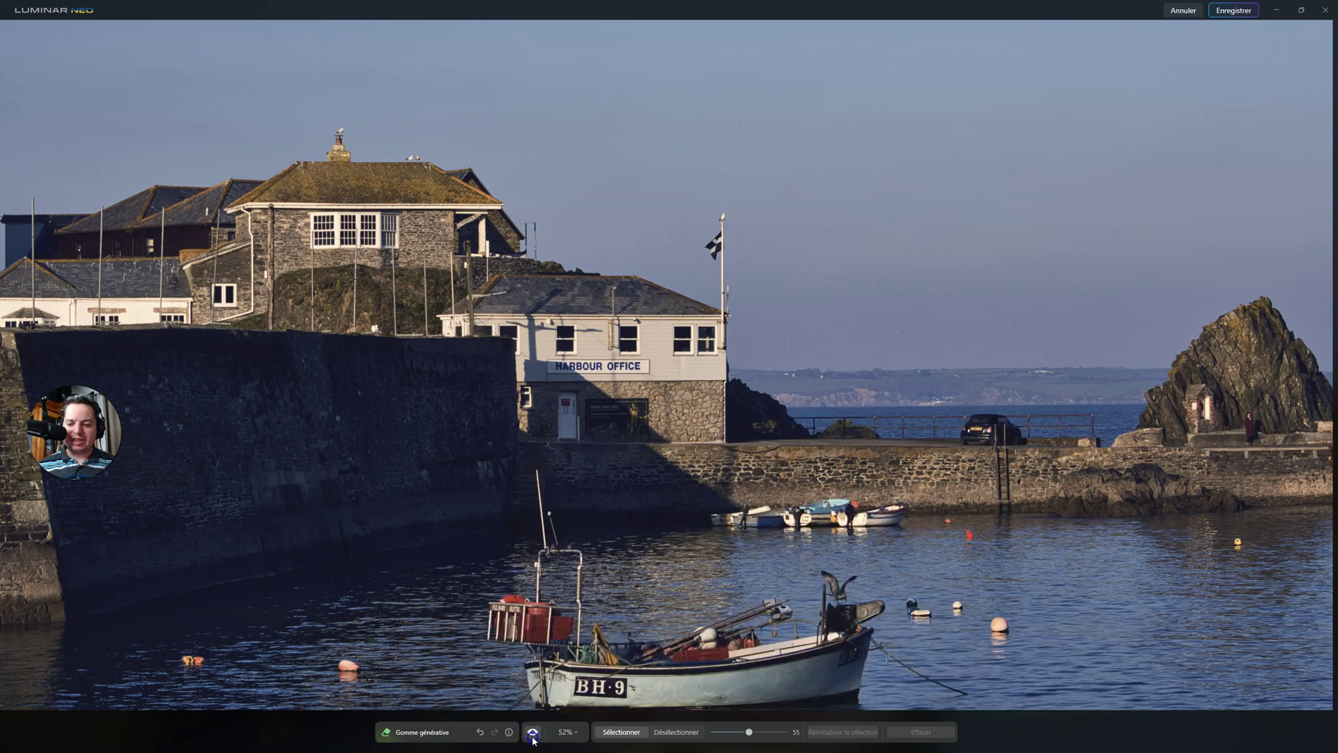
pyautogui.click(533, 733)
pyautogui.click(532, 732)
pyautogui.click(533, 733)
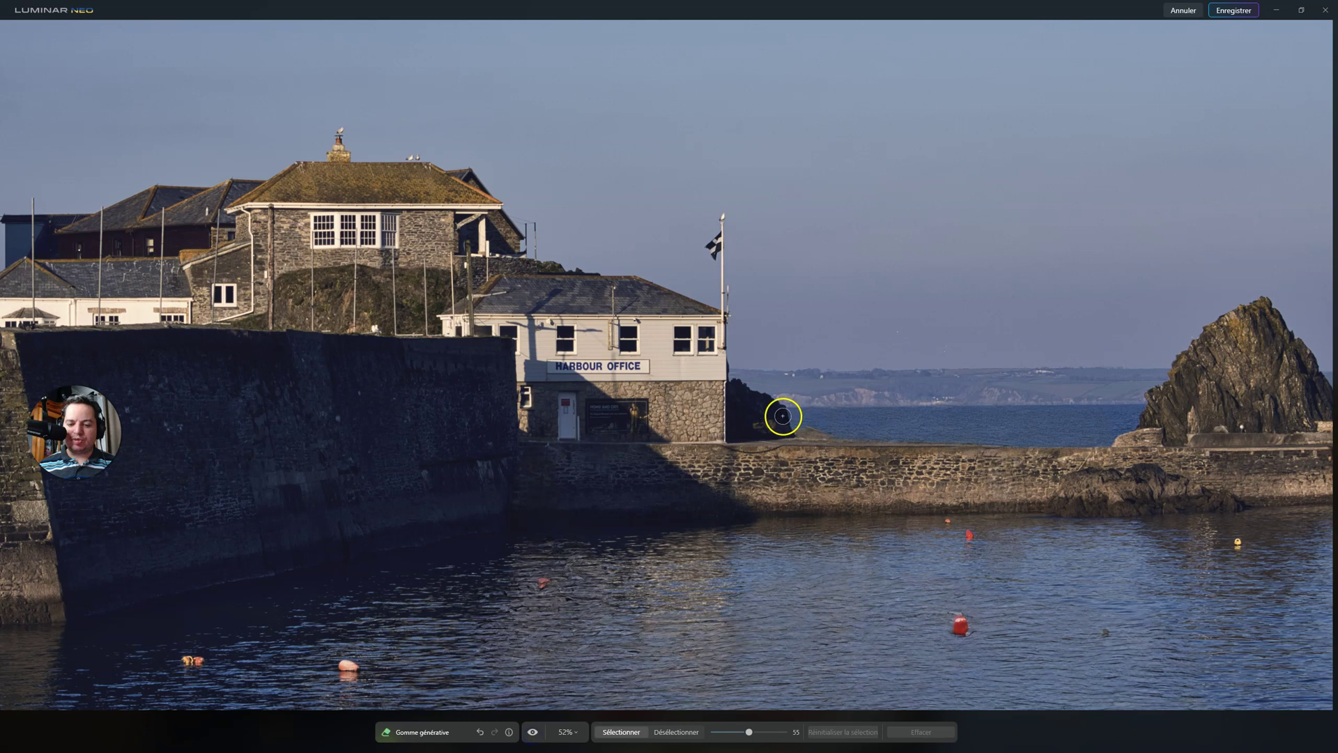
# - Undo the erasing of the railing and ladder together with their mask strokes
pyautogui.click(481, 732)
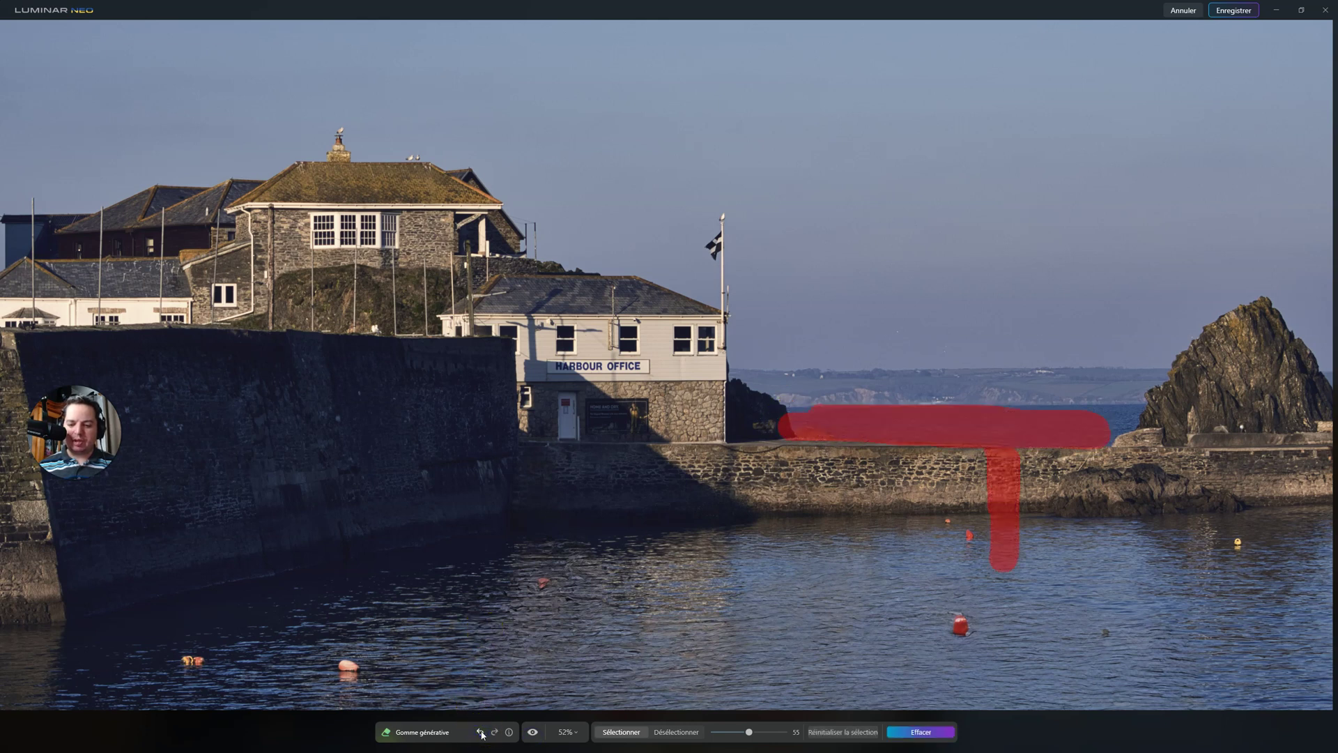
pyautogui.click(480, 732)
pyautogui.click(481, 732)
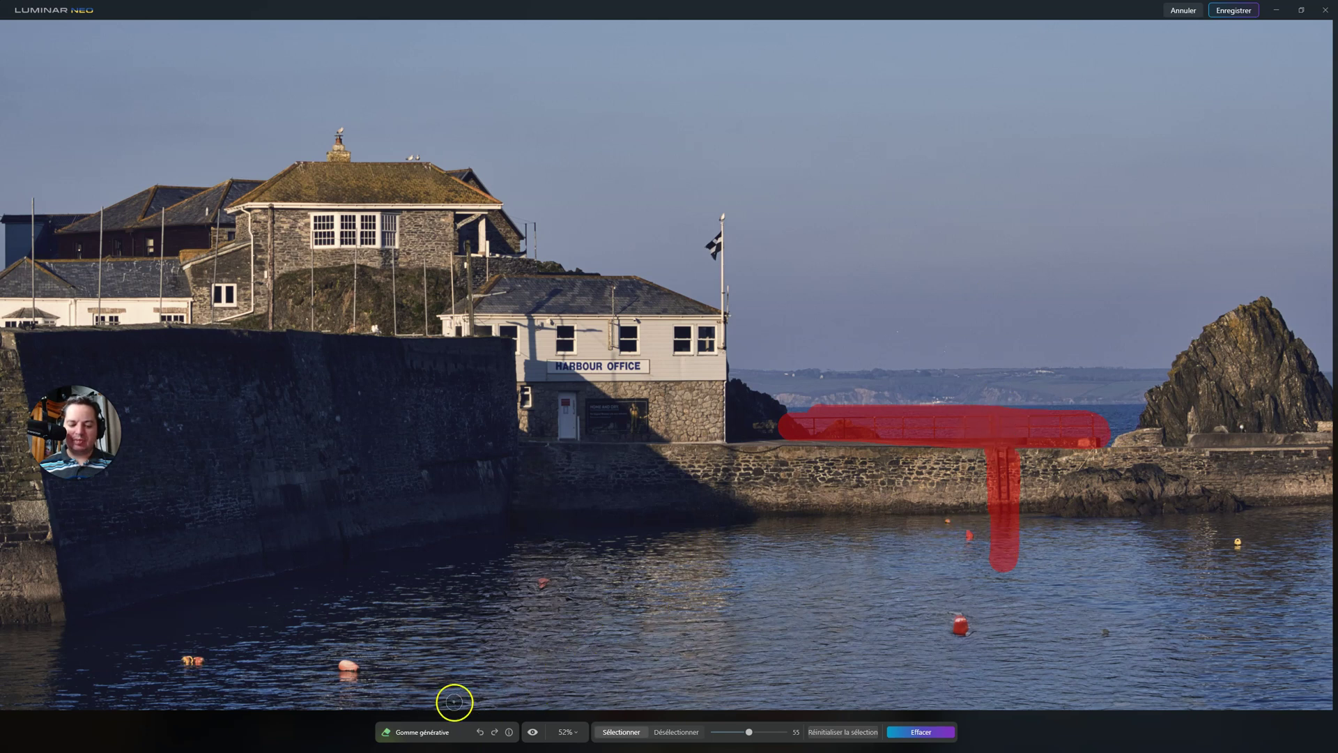
pyautogui.click(477, 732)
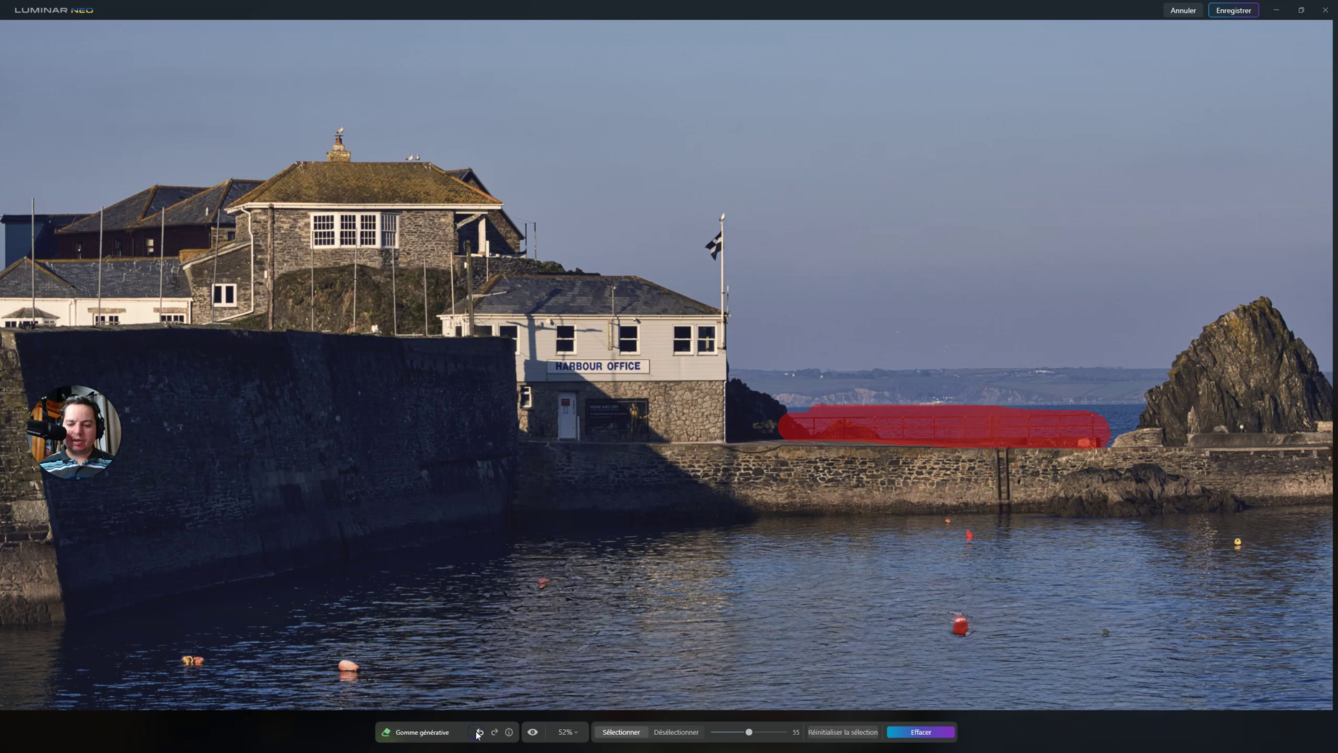
pyautogui.click(478, 732)
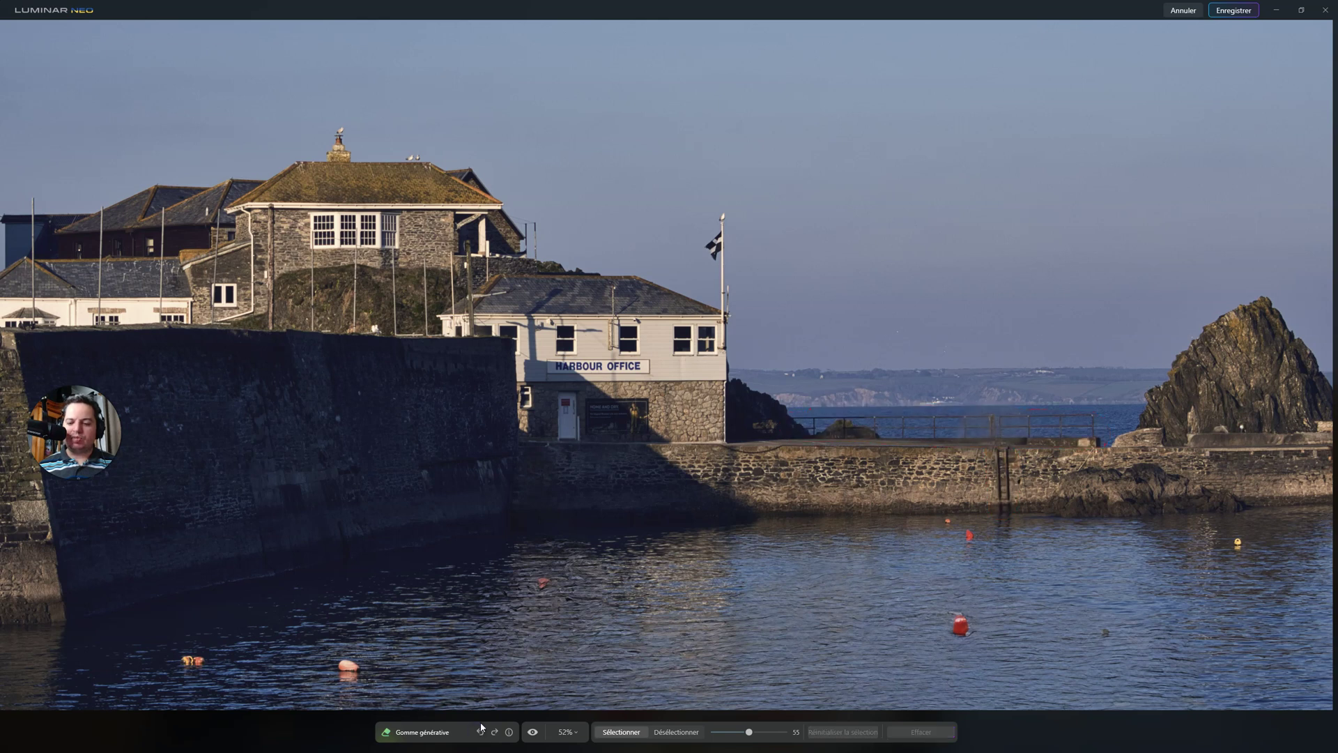
# - Mask only the railing along the quay, redoing the first stroke and leaving the ladder unselected
pyautogui.moveTo(797, 417); pyautogui.dragTo(828, 421)
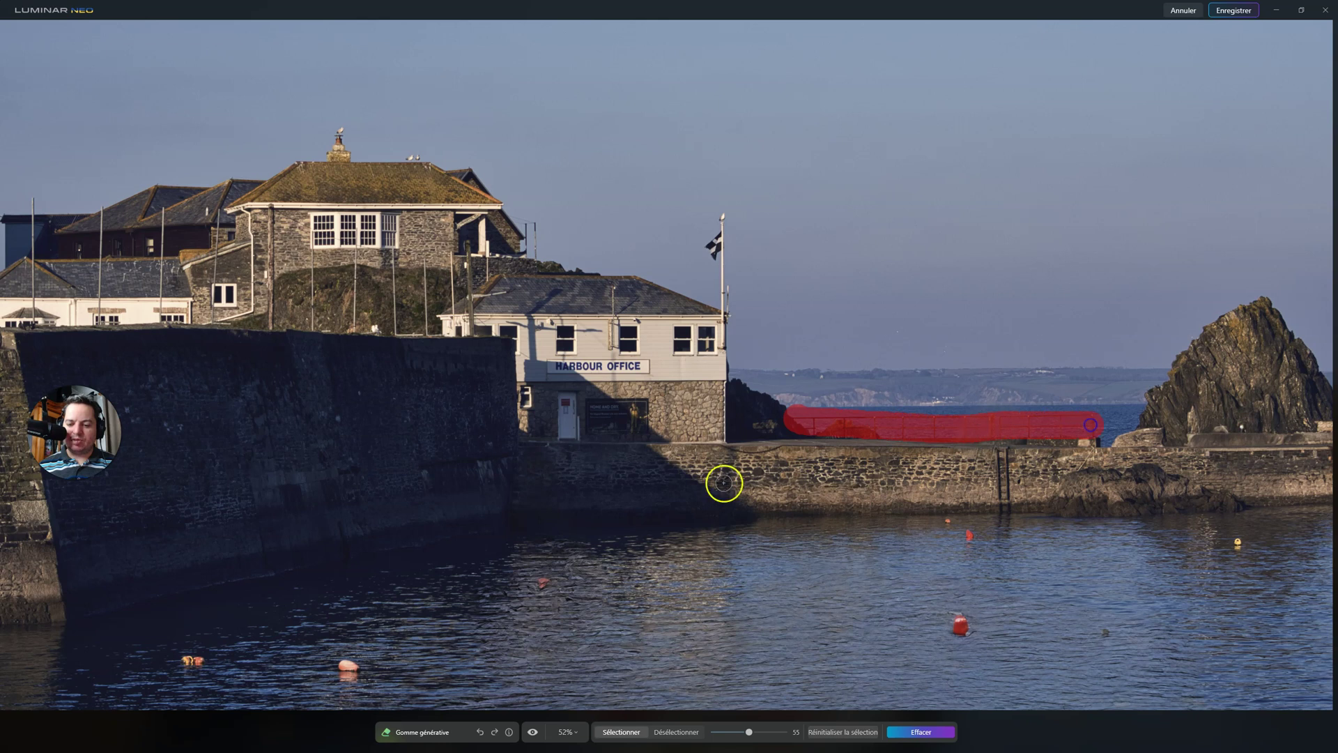
pyautogui.click(479, 731)
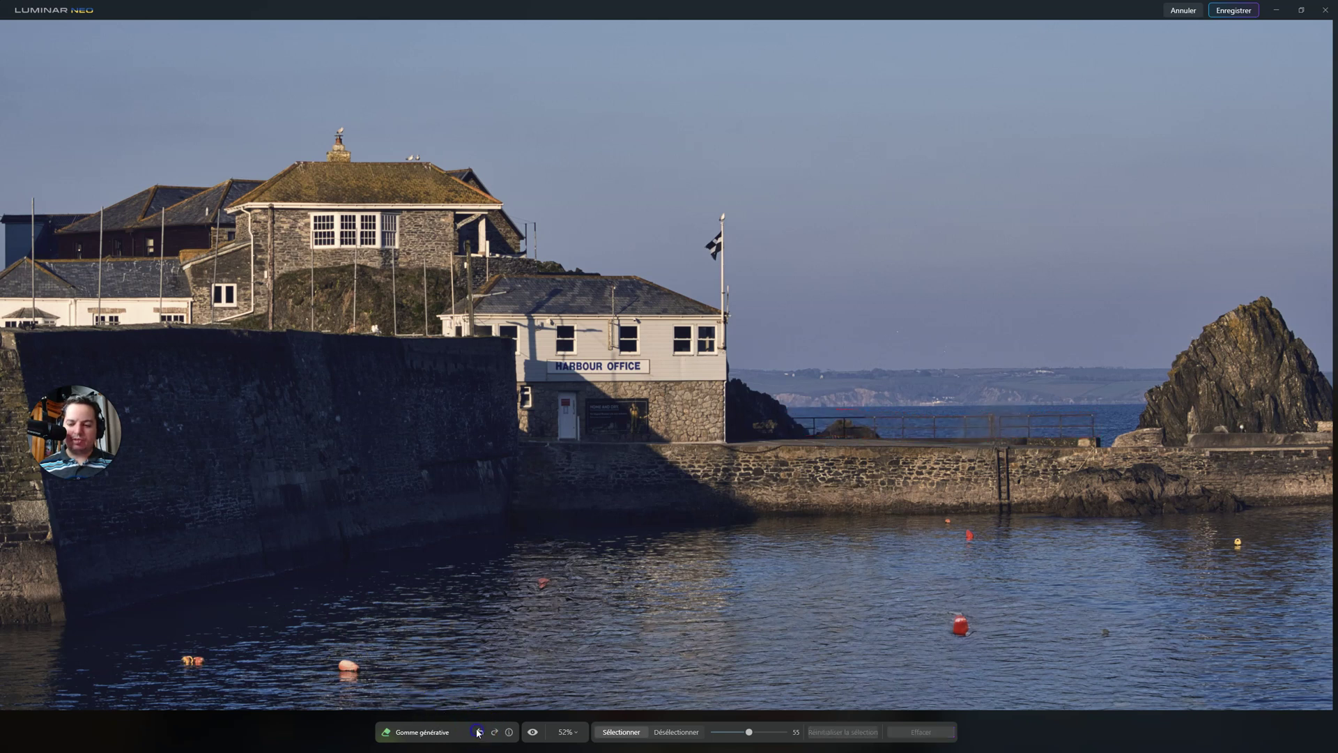
pyautogui.click(893, 420)
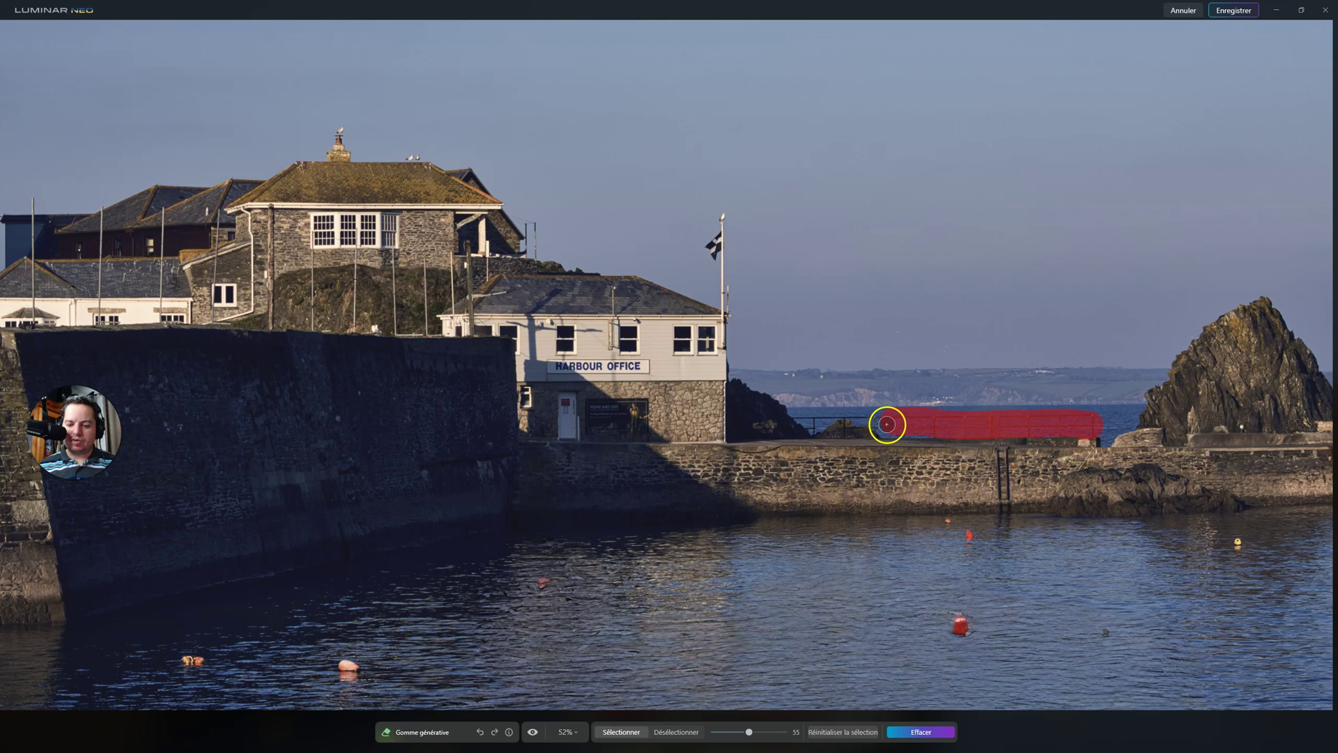
pyautogui.moveTo(800, 425); pyautogui.dragTo(834, 425)
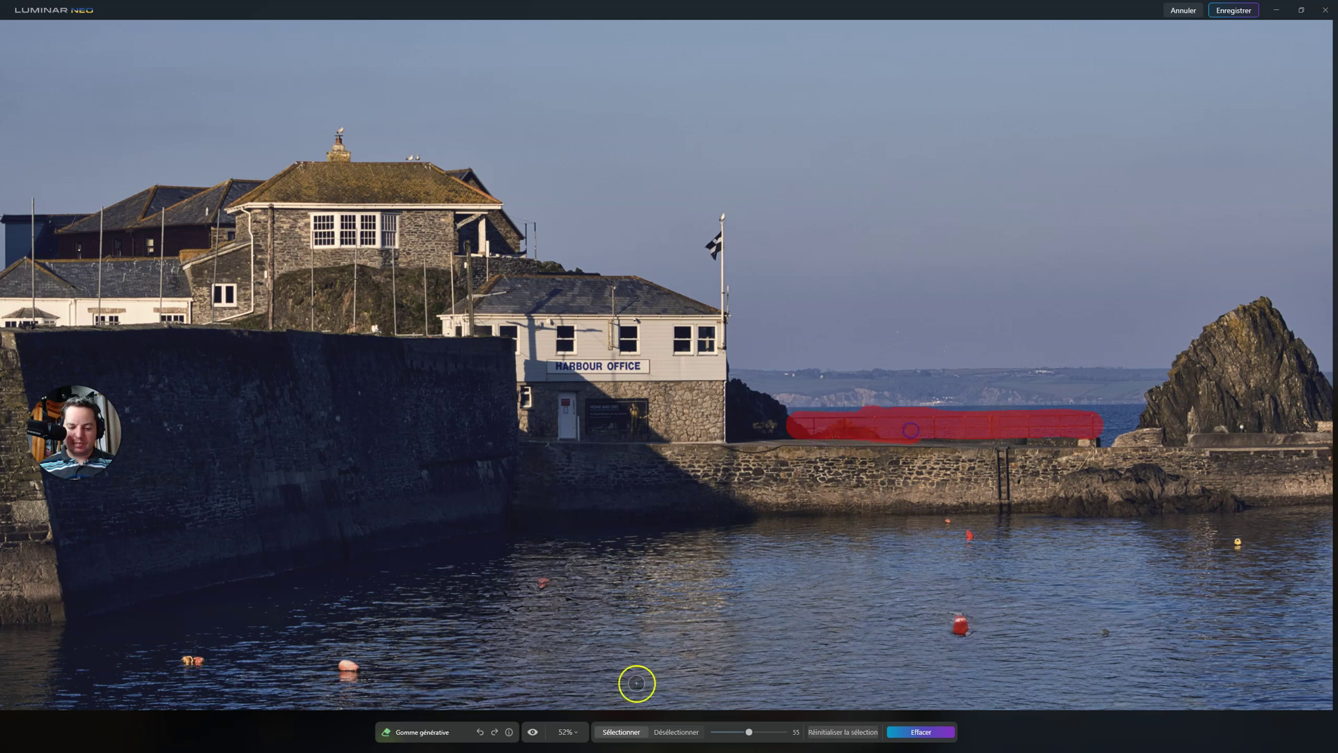
# - Refine the edges of the railing mask with a size 31 brush and try to erase the masked railing
pyautogui.click(679, 731)
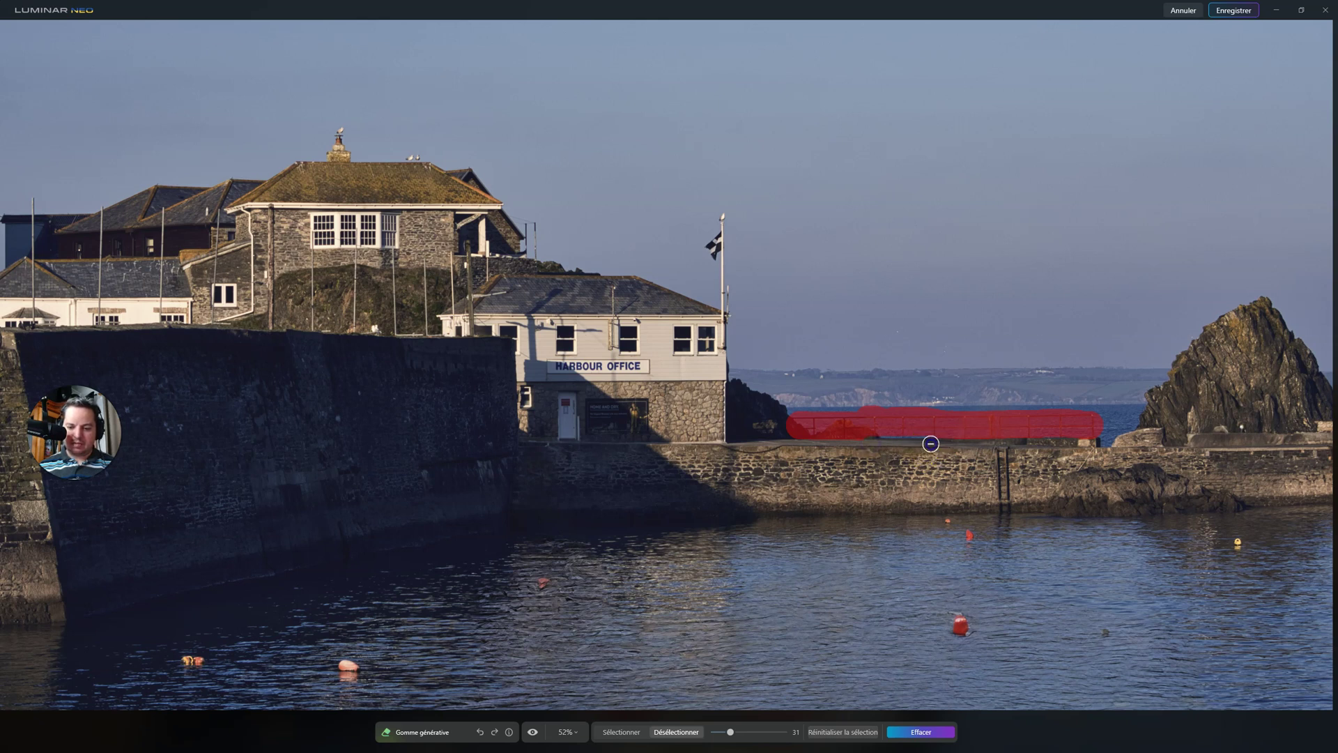
pyautogui.click(895, 452)
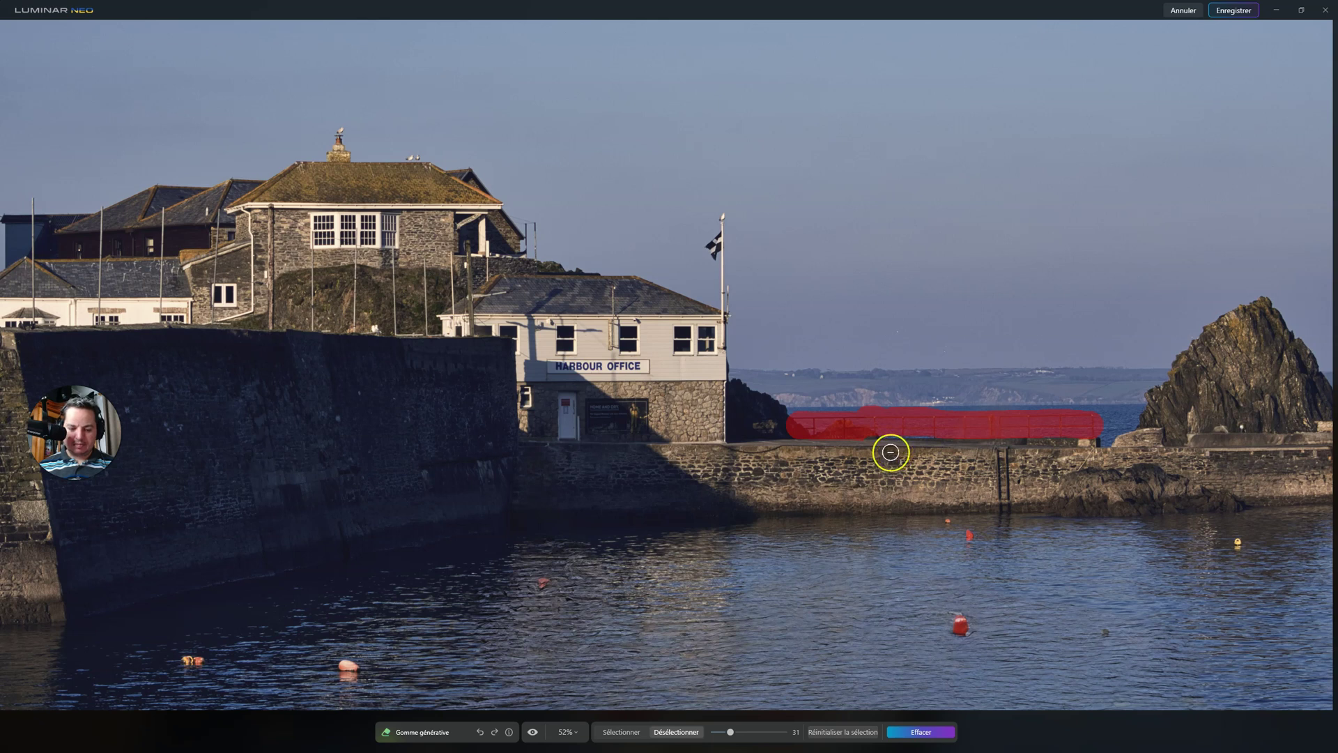
pyautogui.click(621, 732)
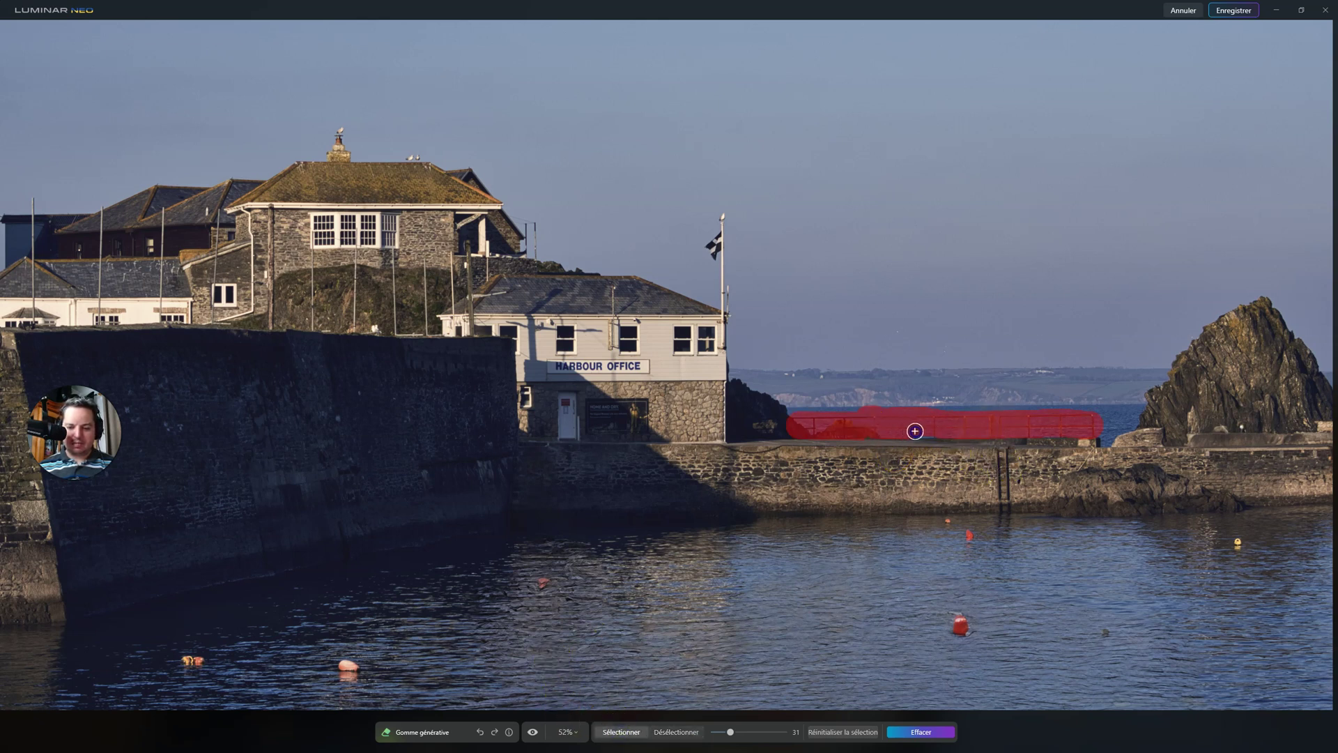
pyautogui.moveTo(892, 429); pyautogui.dragTo(864, 431)
pyautogui.click(965, 451)
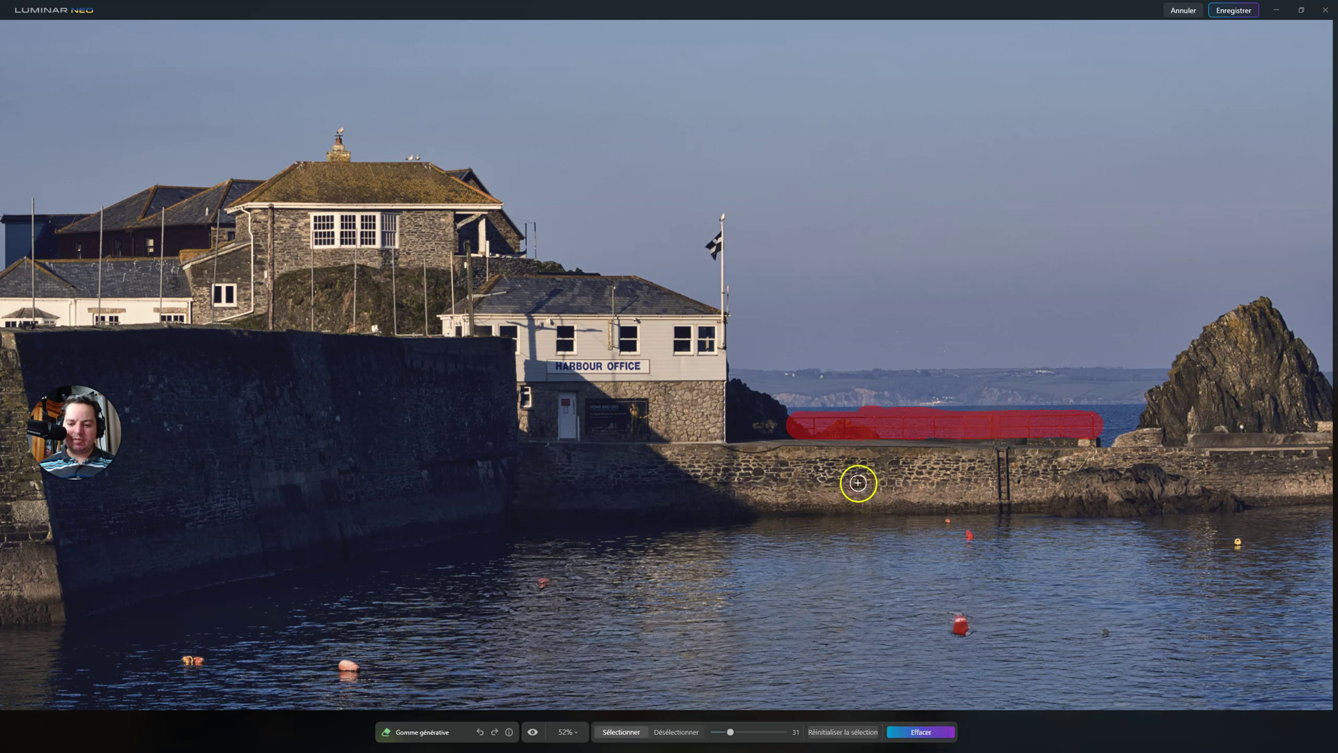
pyautogui.click(688, 734)
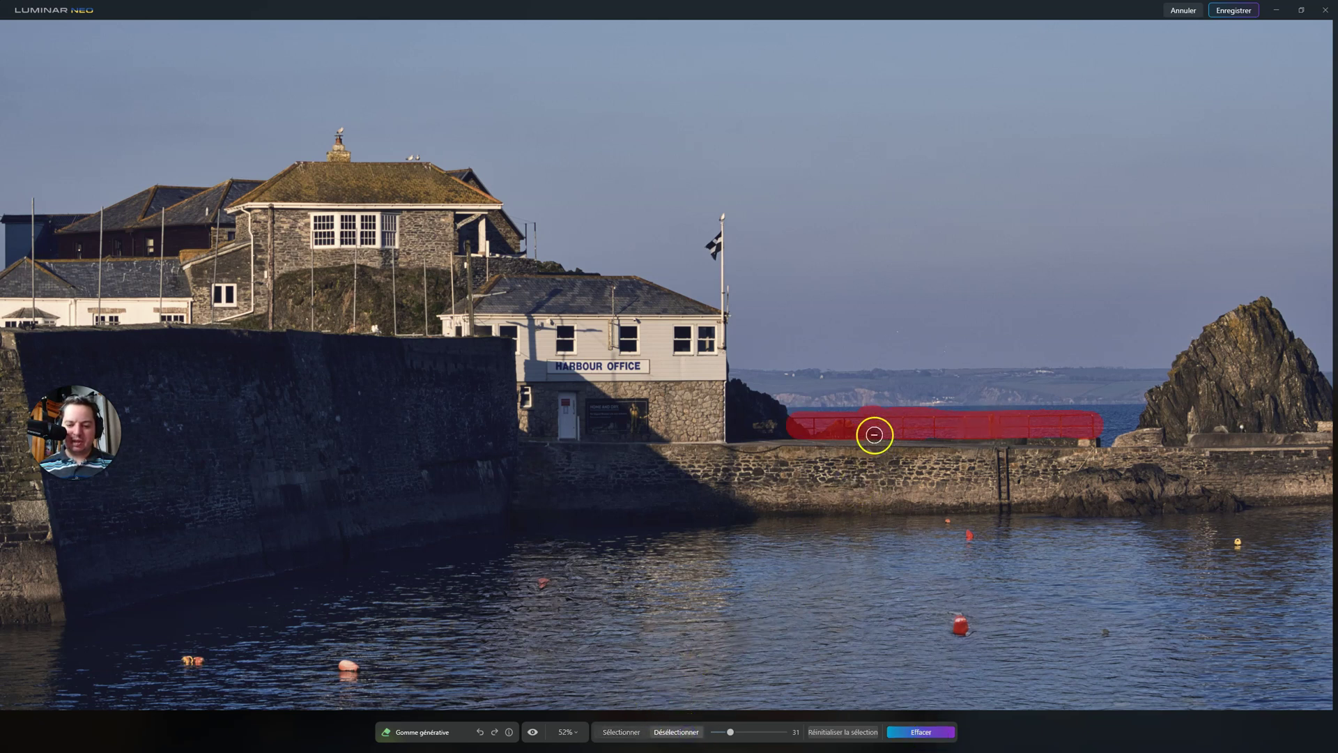
pyautogui.moveTo(907, 407)
pyautogui.mouseDown()
pyautogui.moveTo(882, 391)
pyautogui.moveTo(866, 403)
pyautogui.mouseUp()
pyautogui.click(742, 457)
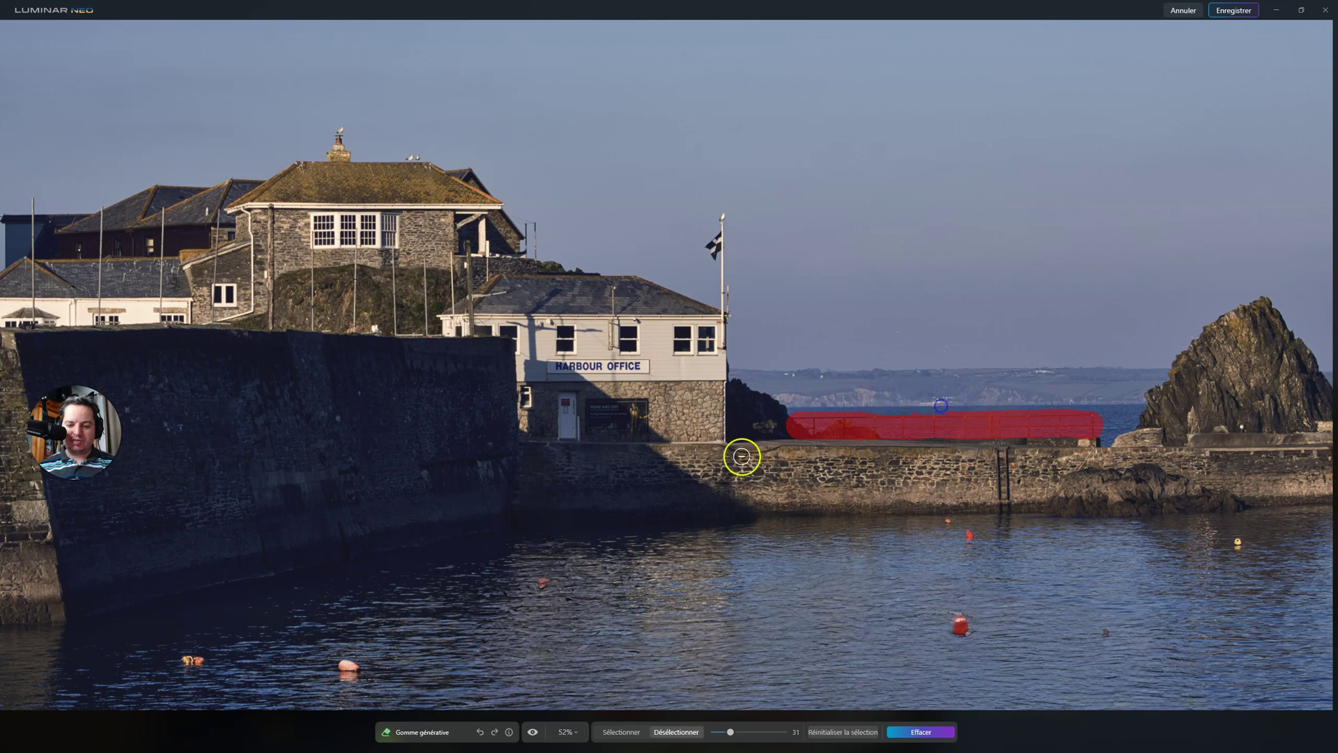
pyautogui.click(921, 732)
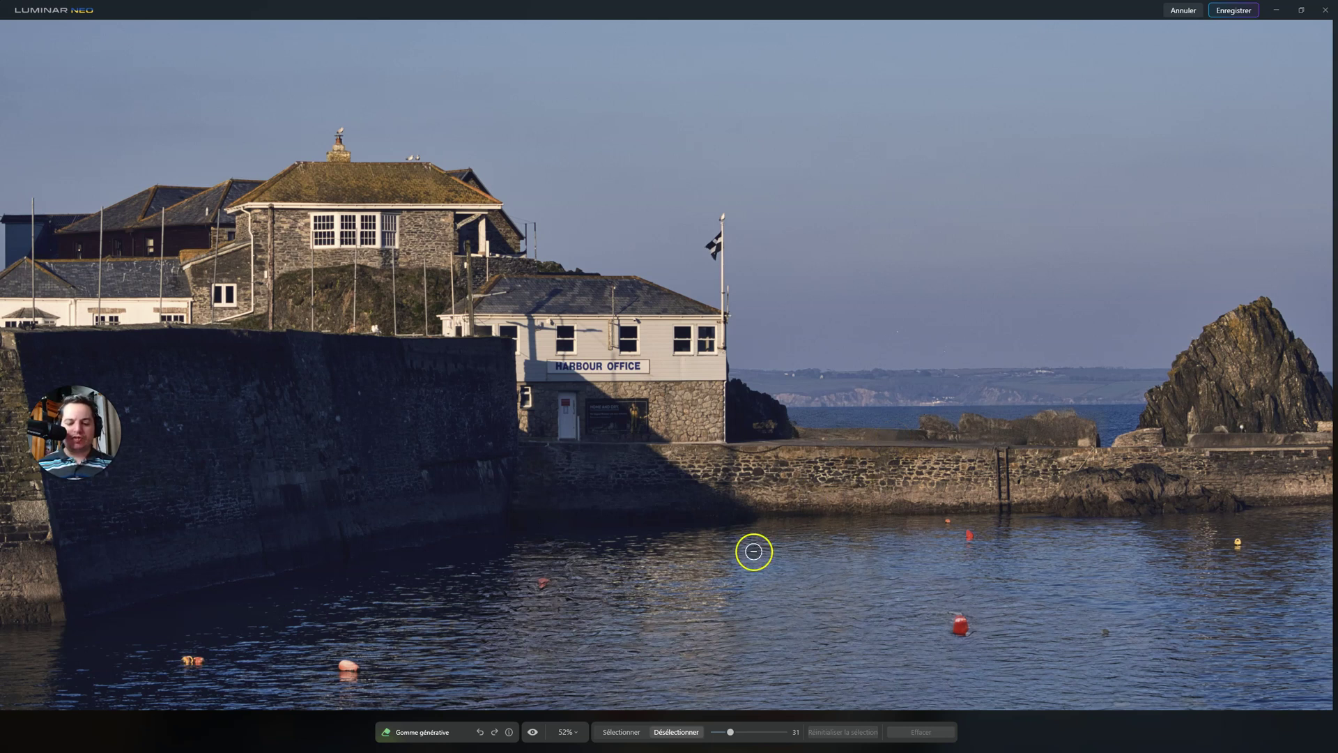
# - Undo the last railing erase and save the retouched harbour photo
pyautogui.click(480, 731)
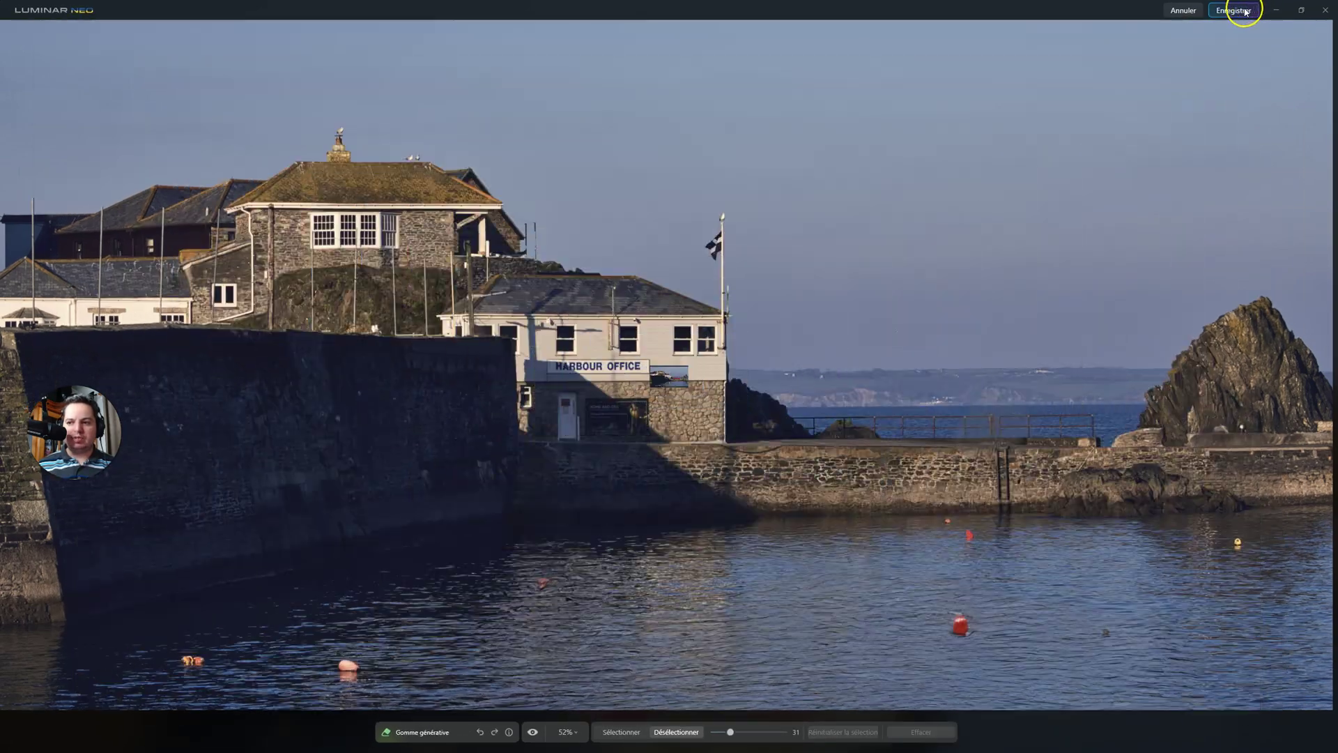
pyautogui.click(1234, 10)
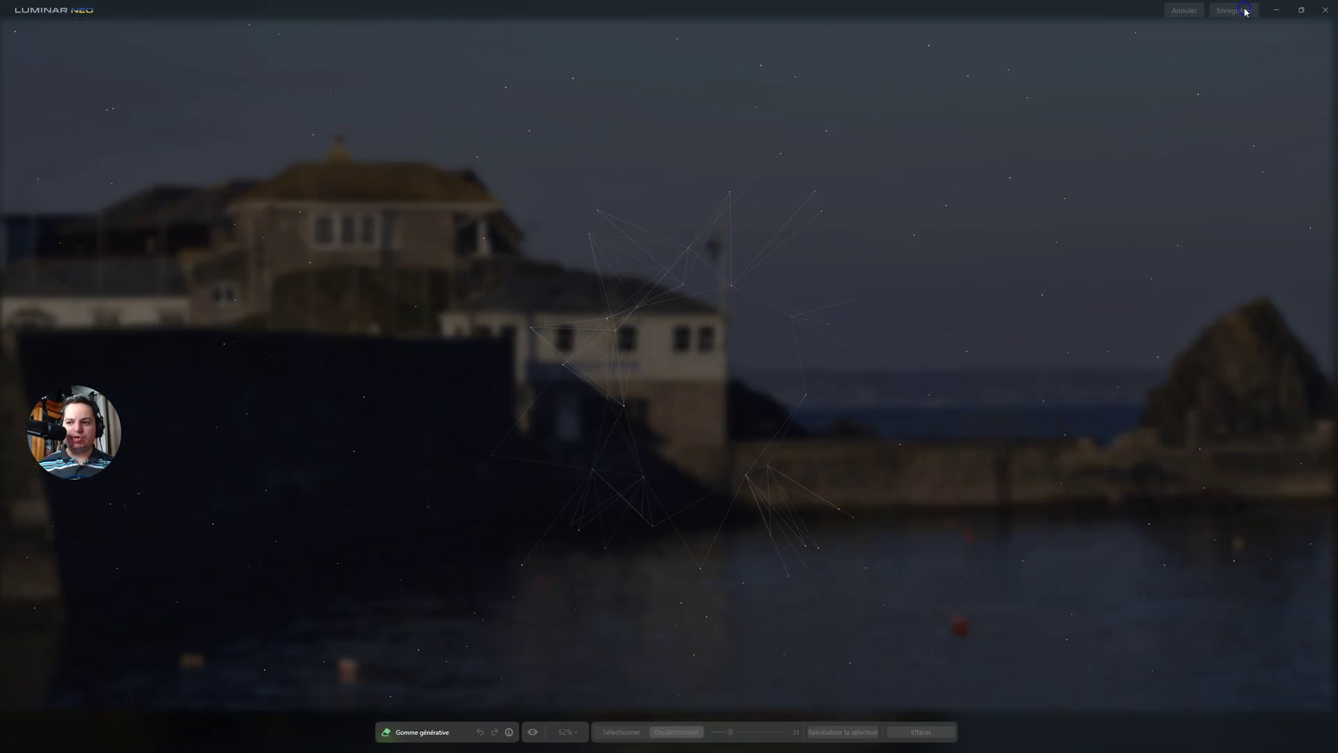